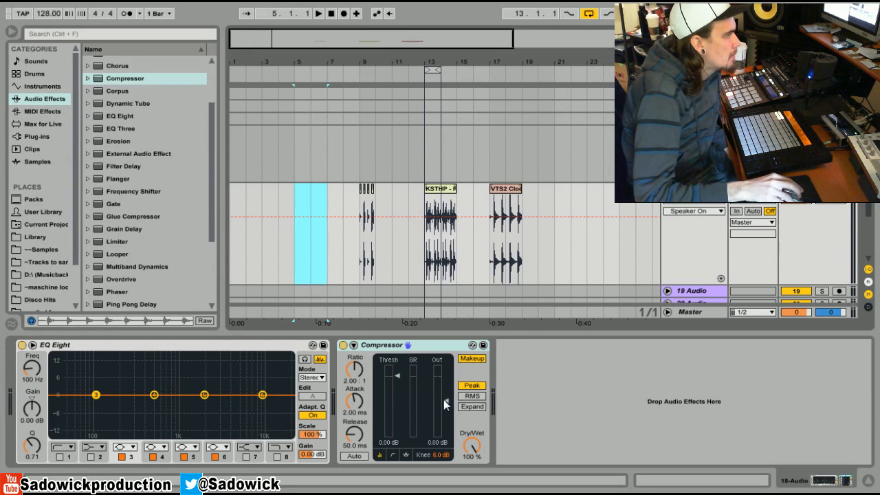
Step: Turn off the Compressor's makeup gain and play the KSTHP - Percussions 19 clip from bar 13
left_click(470, 359)
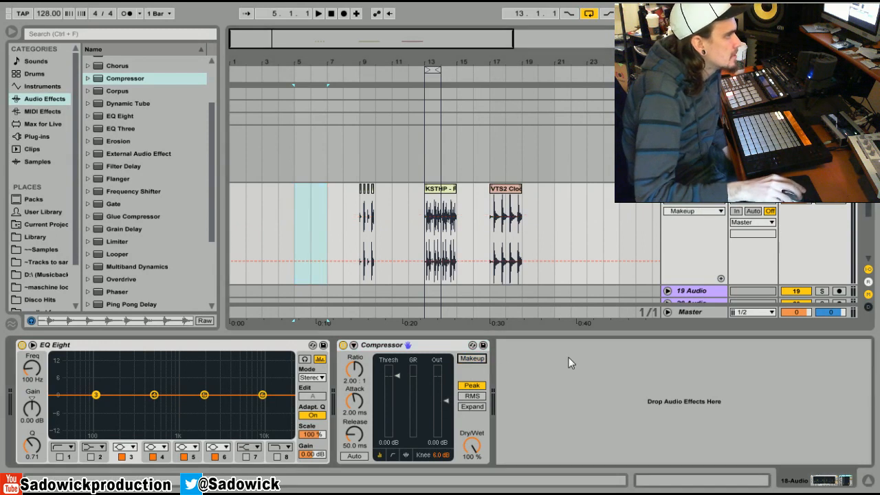
left_click(442, 190)
left_click_drag(424, 59, 354, 81)
key("space")
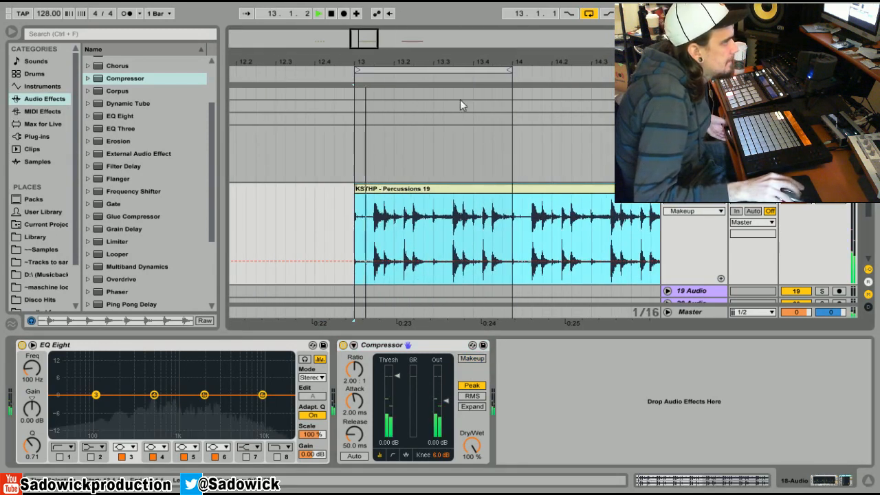
key("space")
Step: Lower the Compressor's threshold to -37.6 dB and raise its output gain to 10.2 dB while playing the loop
left_click_drag(397, 376, 398, 428)
key("space")
key("space")
left_click(440, 402)
key("space")
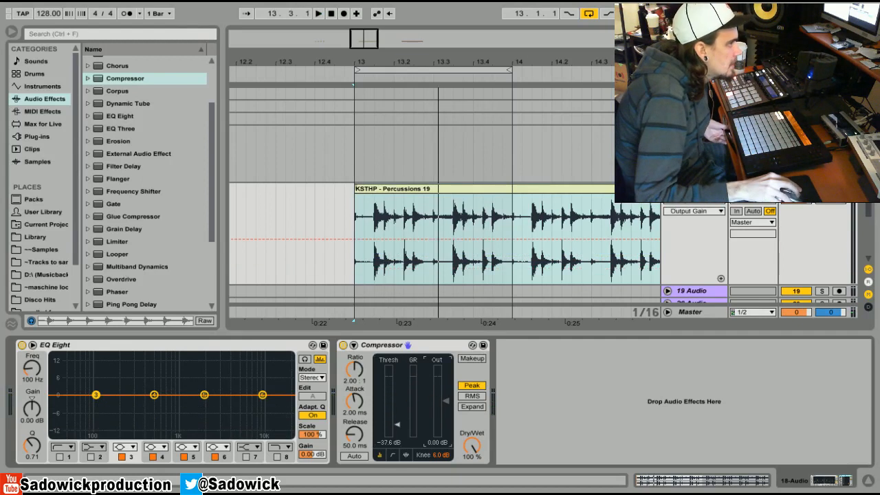
key("space")
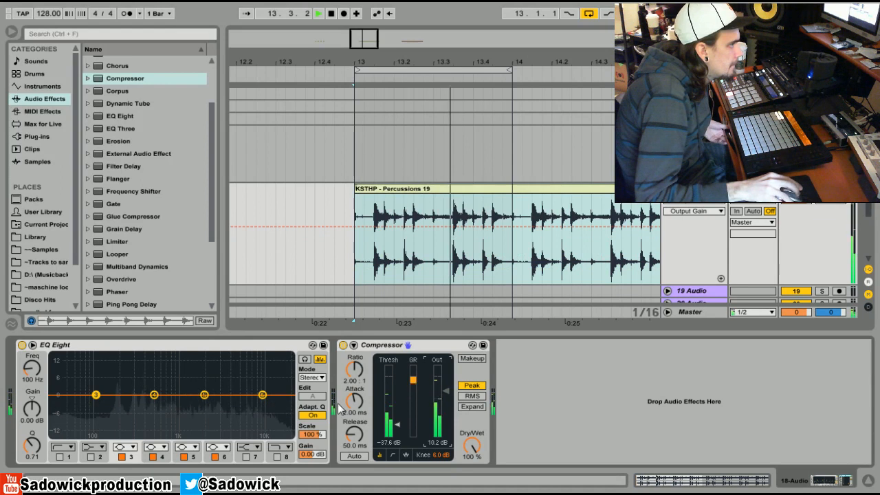
Step: Compare the loop with the Compressor bypassed and active, and inspect the first hits in the clip's waveform
left_click(343, 345)
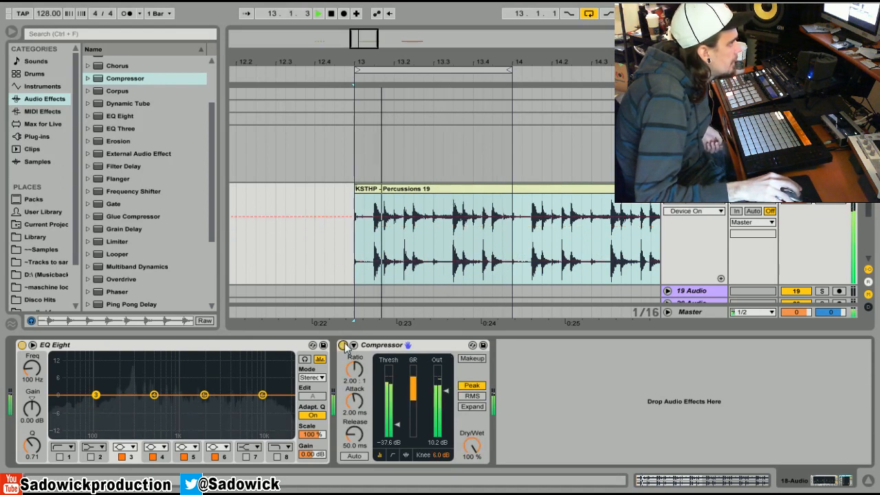
key("space")
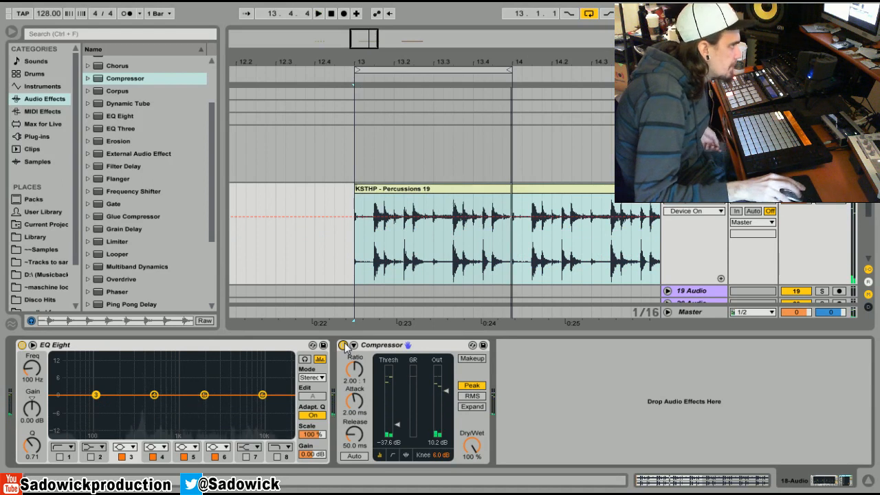
left_click_drag(437, 44, 442, 57)
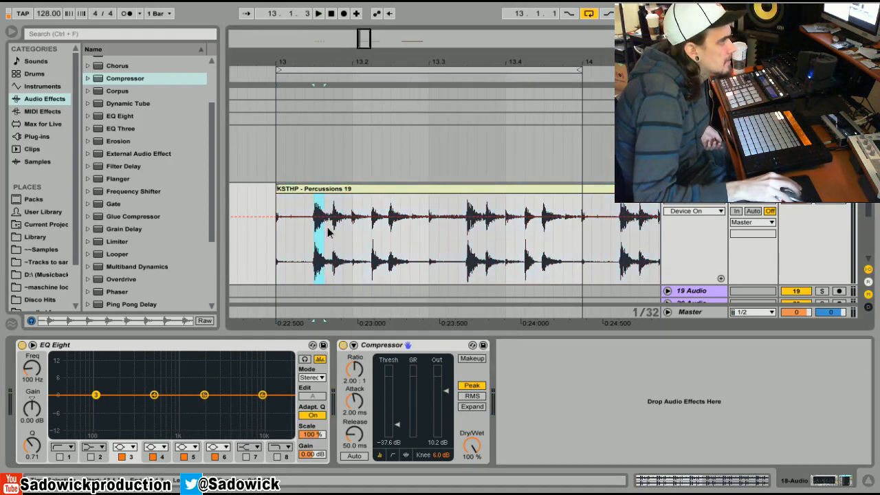
left_click_drag(298, 323, 287, 339)
left_click_drag(245, 242, 281, 243)
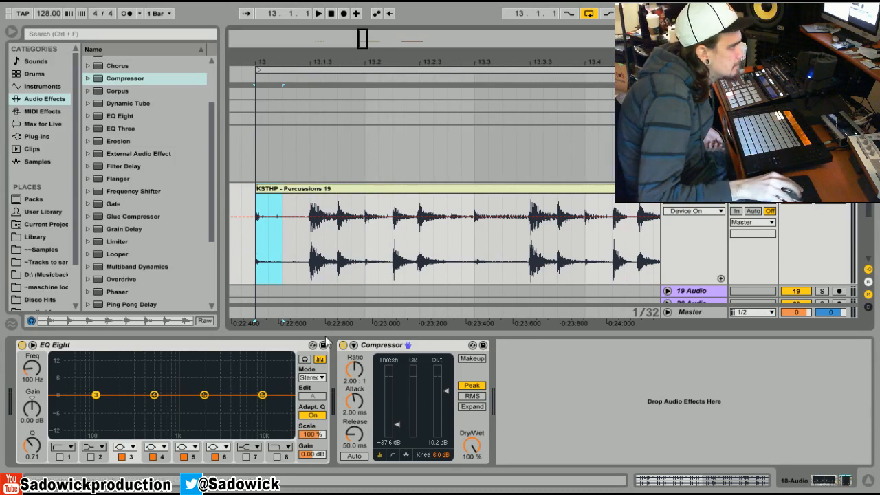
Step: Switch the Compressor to its activity view and play the loop to compare gain reduction on quiet and loud hits
left_click(397, 455)
left_click(408, 458)
key("space")
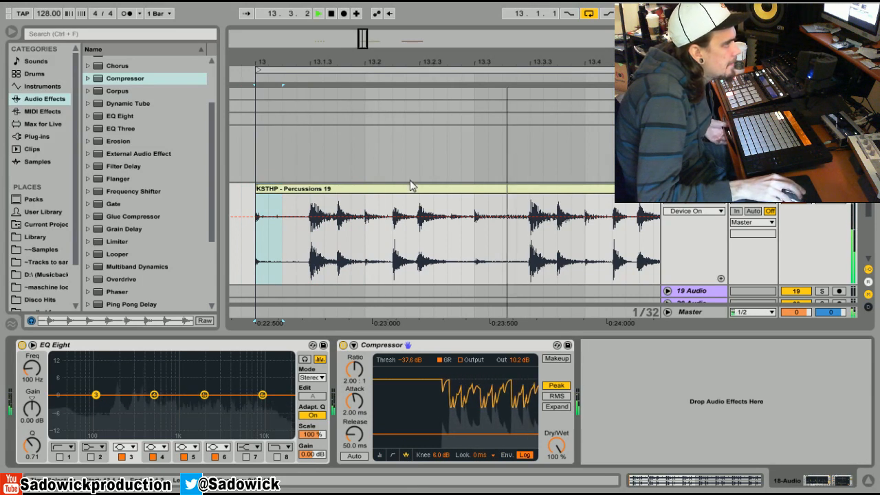
key("space")
left_click_drag(255, 224, 281, 235)
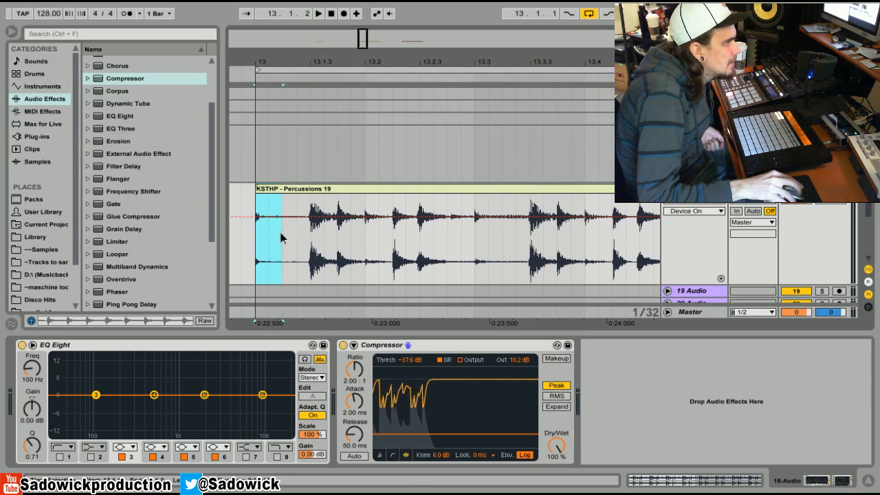
left_click(309, 245)
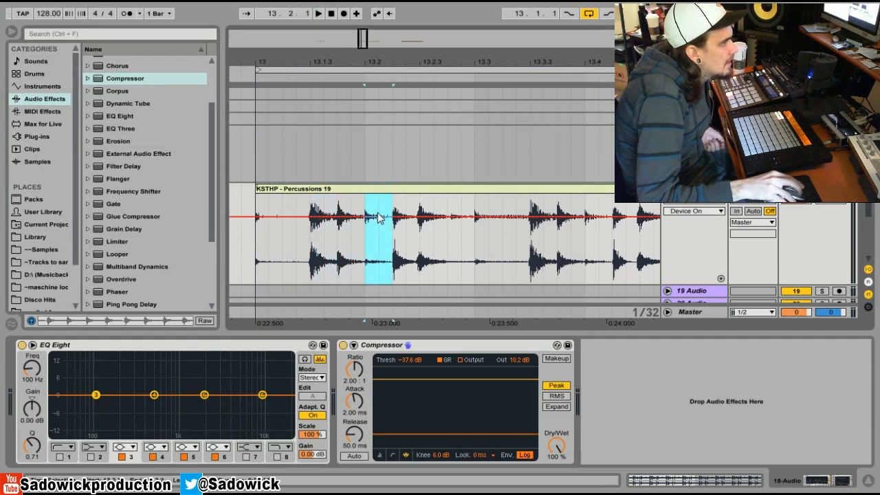
Step: Duplicate the track containing the KSTHP - Percussions 19 clip
left_click(362, 191)
left_click_drag(370, 57, 372, 36)
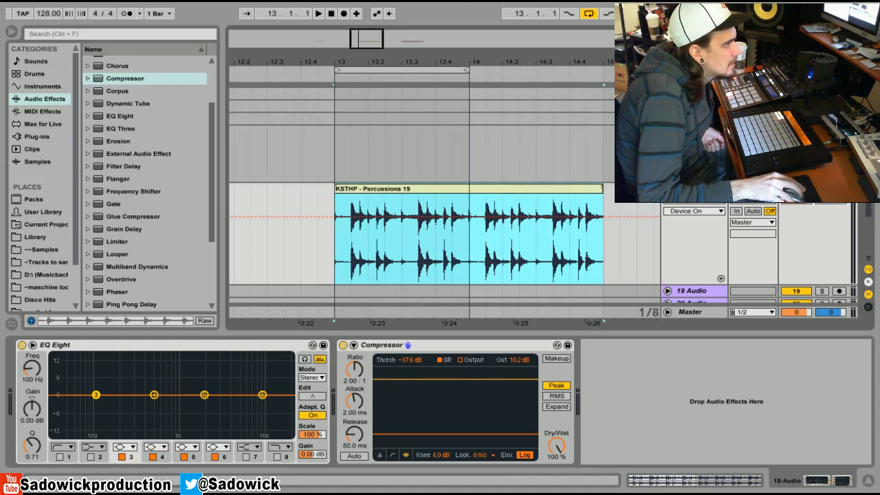
right_click(678, 291)
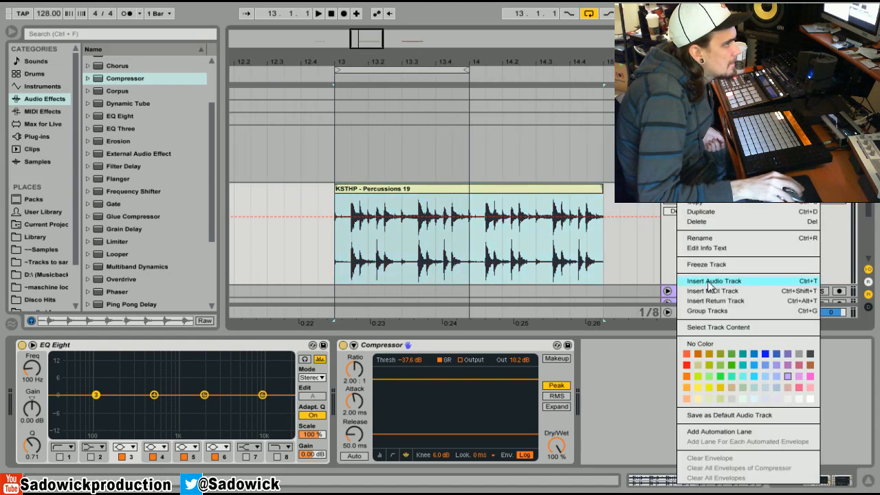
left_click(702, 211)
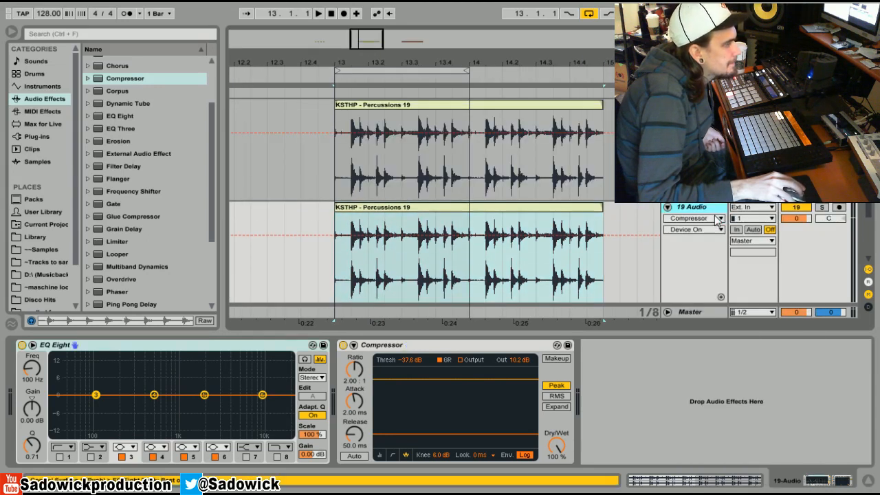
Step: Freeze and flatten the duplicated percussion track to render its compression into the audio
right_click(570, 216)
left_click(608, 373)
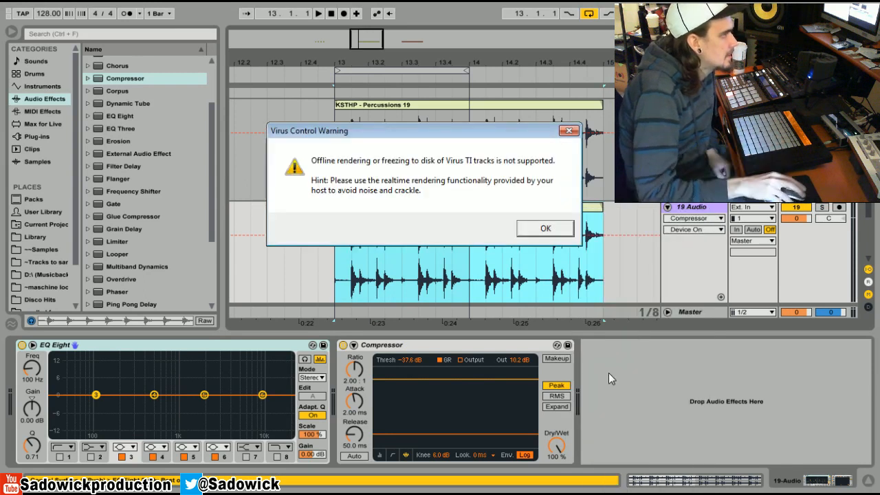
left_click(524, 227)
right_click(479, 236)
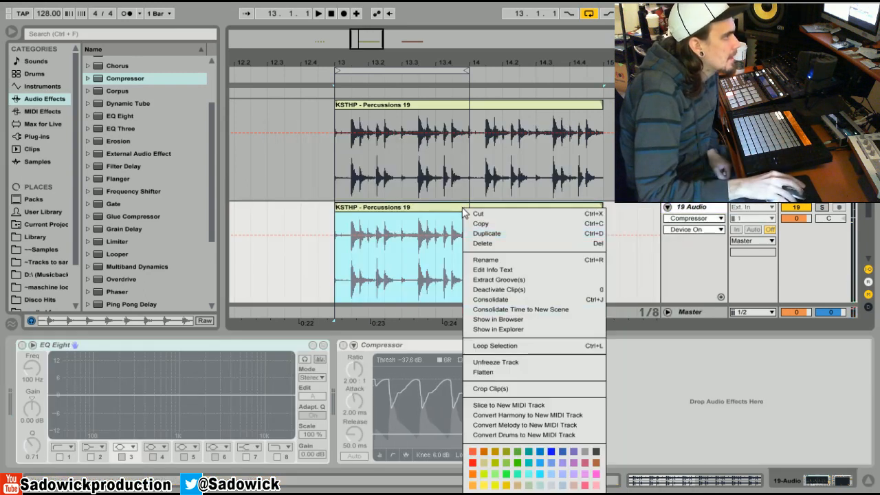
left_click(515, 371)
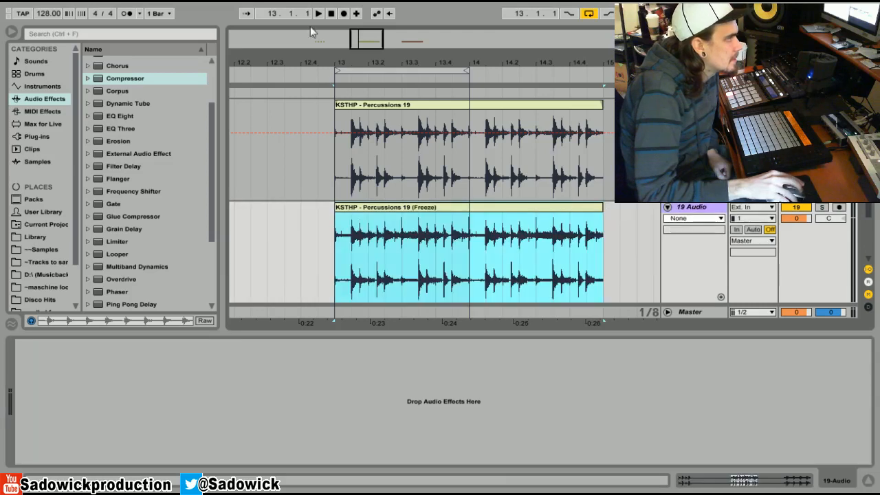
Step: Examine the flattened clip's waveform against the original at the loud hit near 13.1.3 and the quiet hit at 13.2
left_click_drag(349, 62, 394, 146)
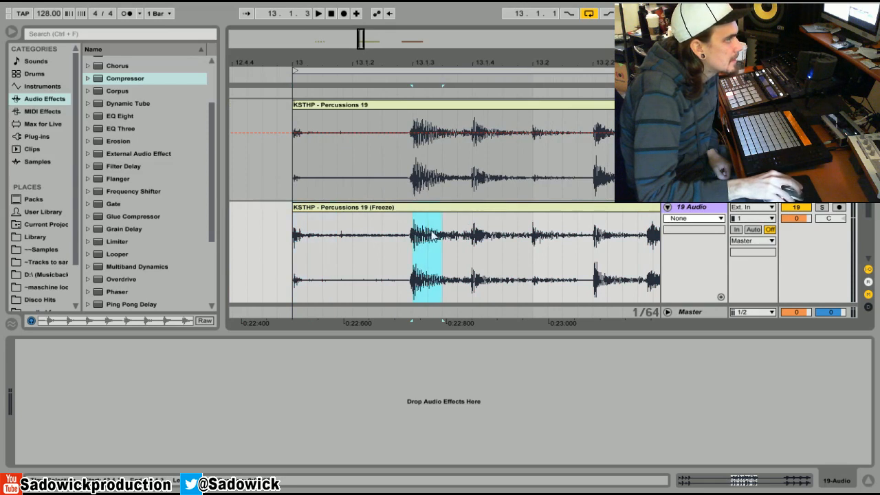
left_click(535, 244)
left_click_drag(543, 71, 405, 287)
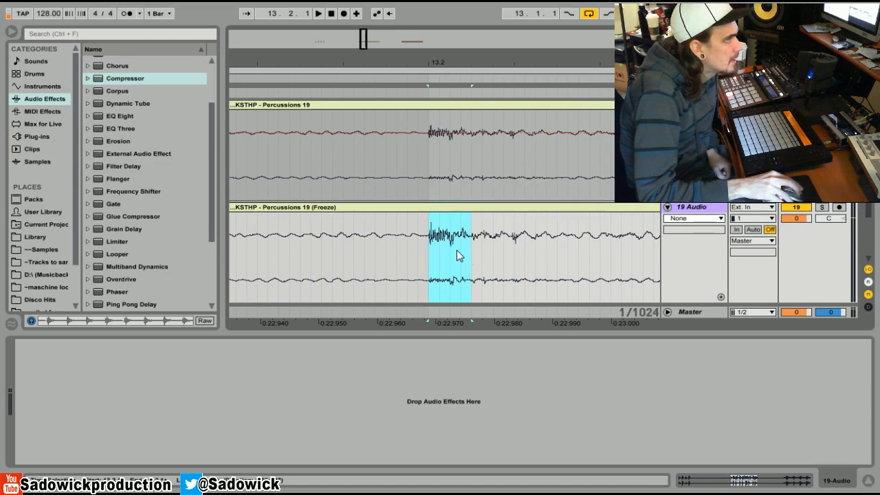
left_click_drag(431, 96, 431, 64)
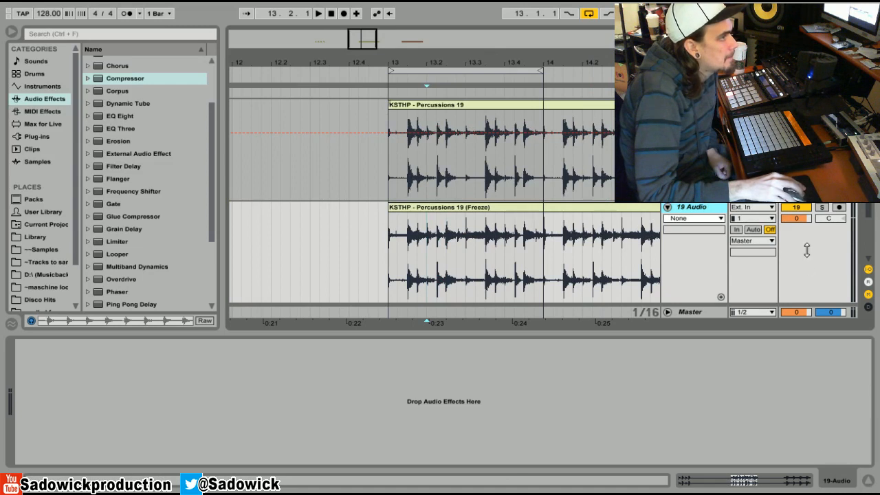
Step: Mute the flattened duplicate track and bypass the Compressor on the original percussion track
right_click(694, 211)
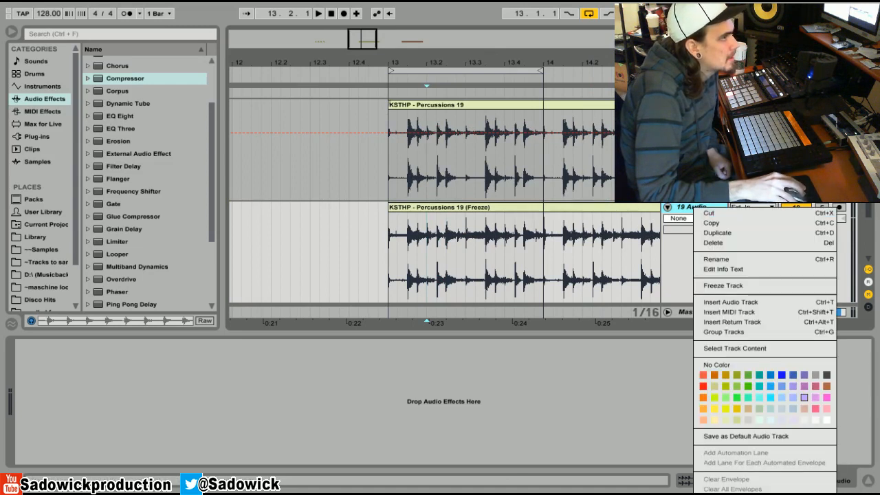
left_click(796, 207)
left_click(829, 480)
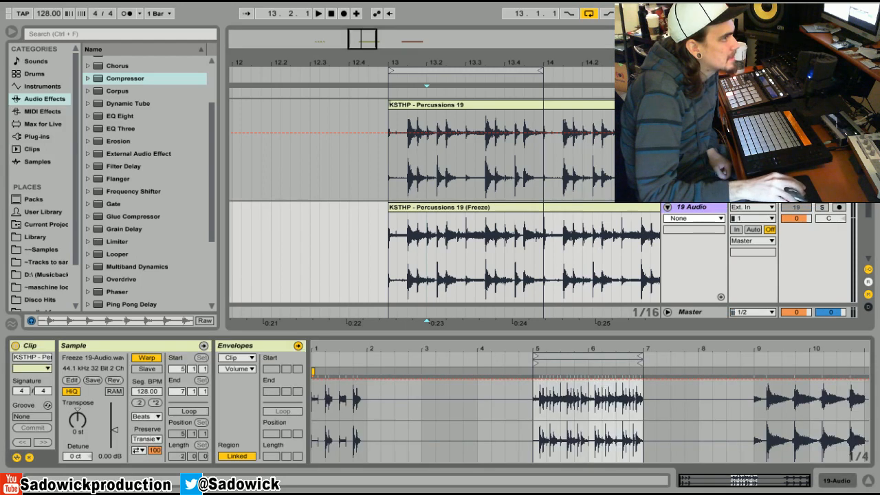
left_click(818, 479)
left_click(343, 345)
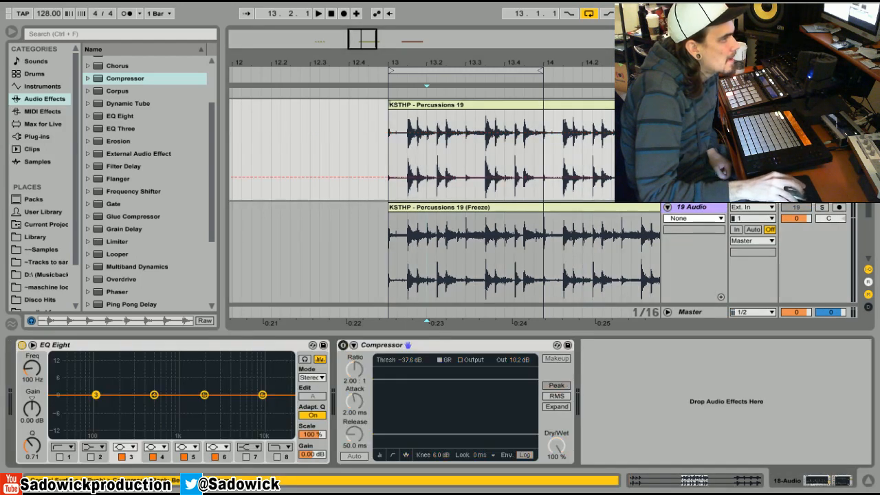
Step: Play the original loop against the soloed flattened duplicate and remove the duplicate track
left_click(524, 105)
key("space")
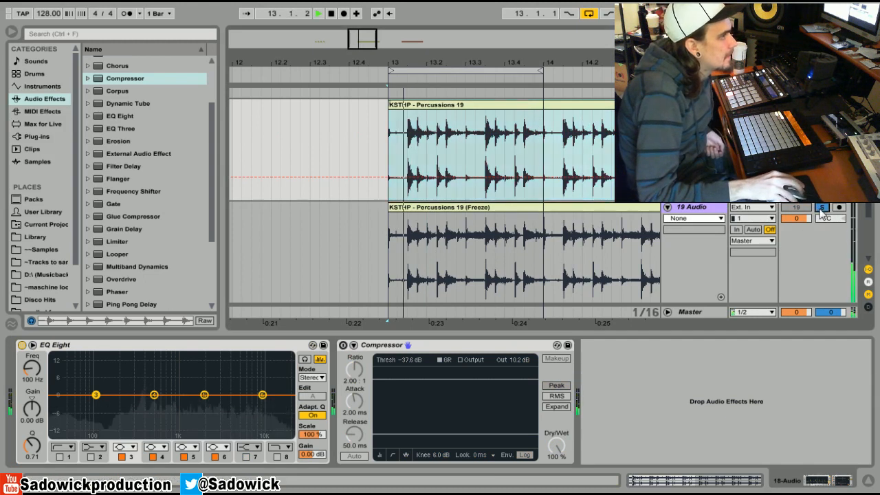
left_click(821, 208)
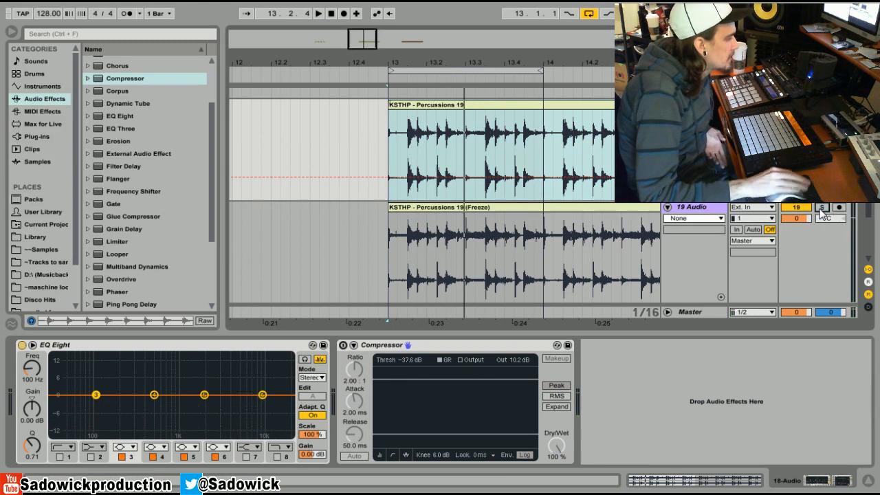
right_click(692, 208)
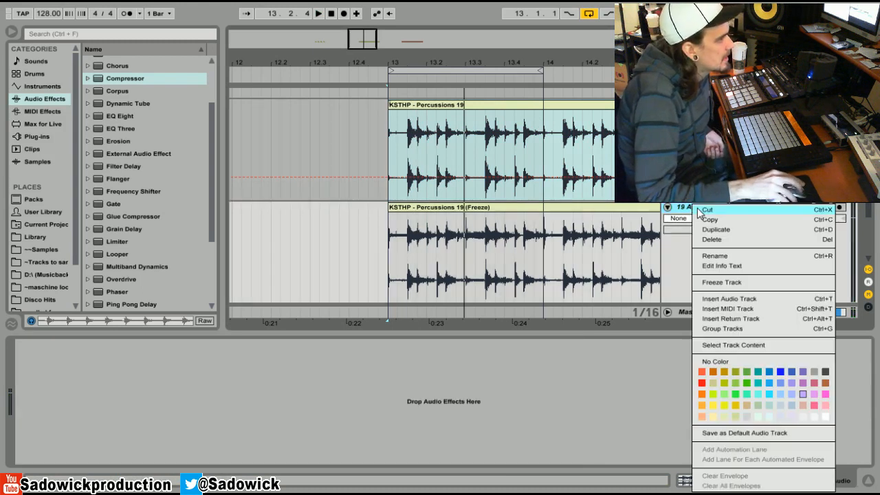
left_click(696, 209)
Step: Loop the chopped percussion hits starting at bar 9 and play them
left_click_drag(491, 65, 366, 99)
left_click_drag(353, 57, 438, 59)
key("space")
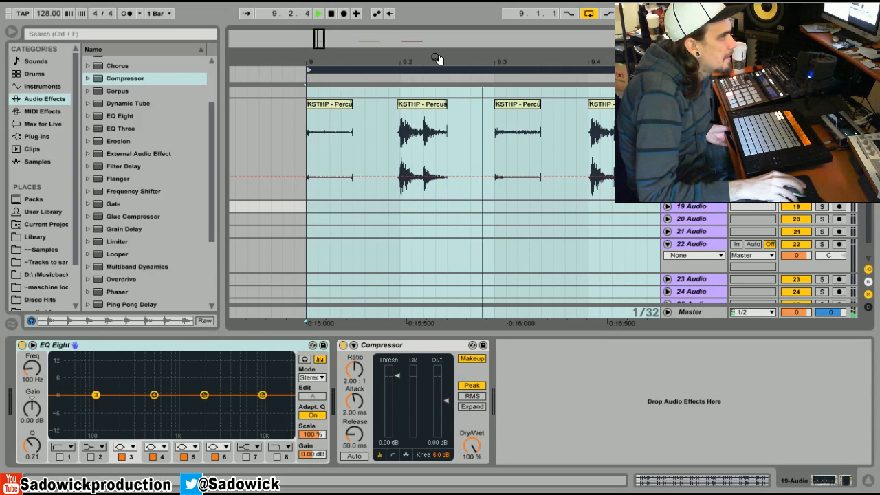
key("space")
Step: Reset the Compressor's output gain and threshold to 0 dB and reactivate the device
left_click_drag(306, 116, 342, 142)
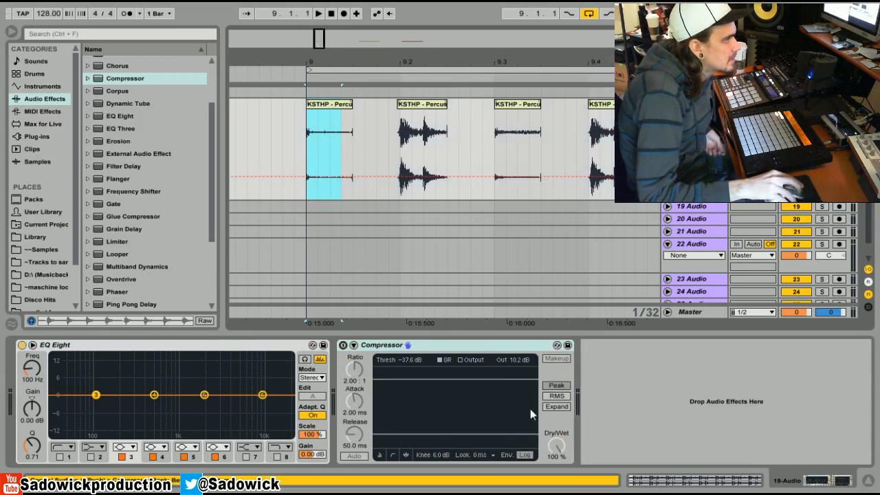
right_click(524, 362)
left_click(561, 391)
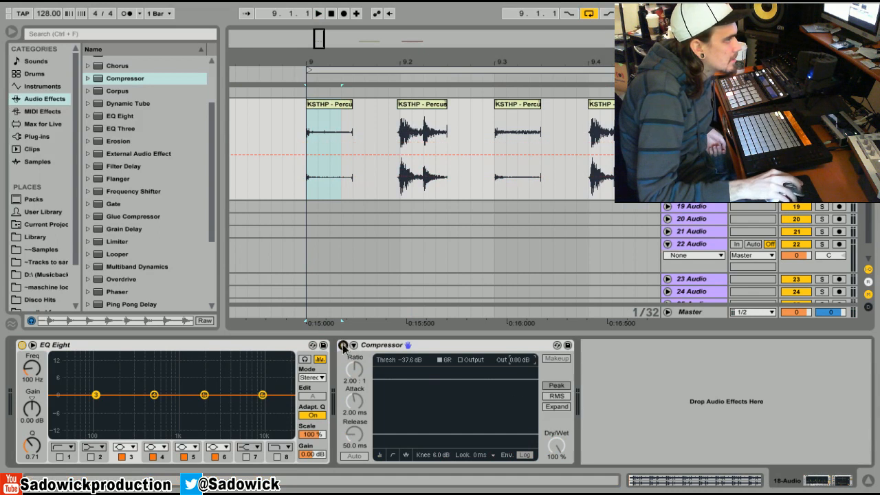
left_click(343, 346)
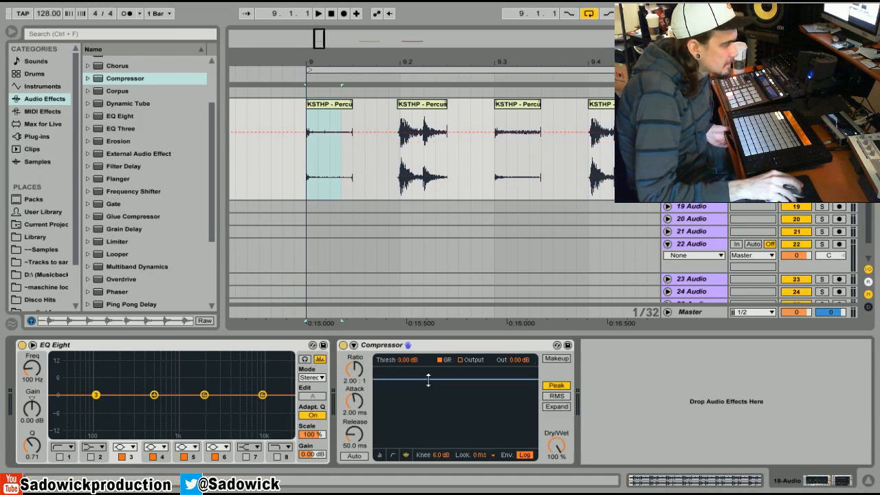
Step: Lower the Compressor's threshold to -21.7 dB in the activity view while playing the chopped hits
key("space")
left_click_drag(455, 394, 455, 420)
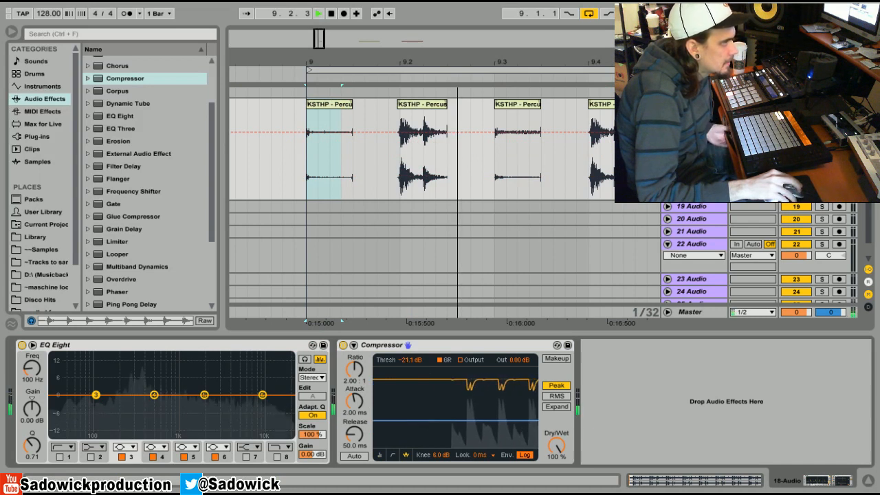
key("space")
left_click(333, 112)
key("space")
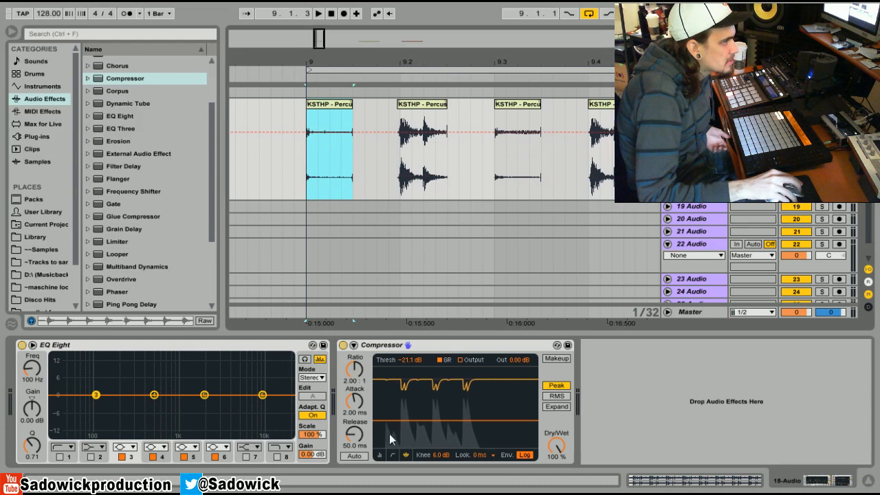
left_click_drag(414, 421, 414, 423)
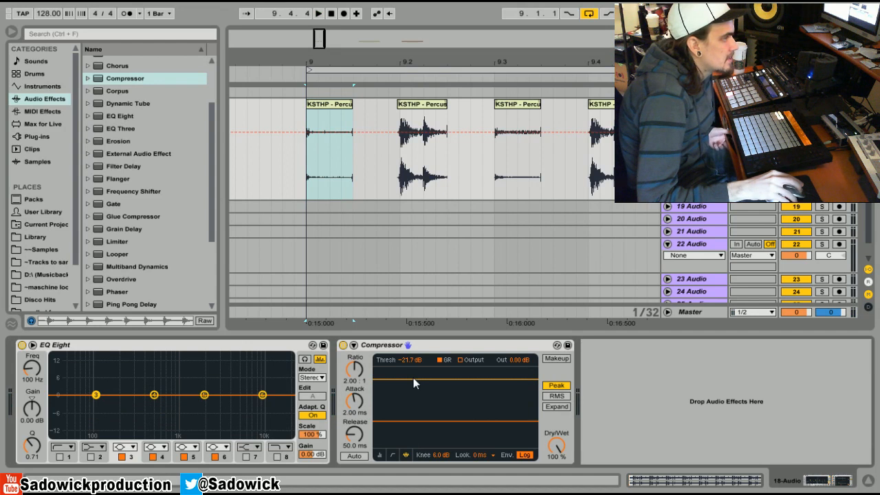
Step: Turn on the Compressor's makeup gain while playing the chopped percussion hits
key("space")
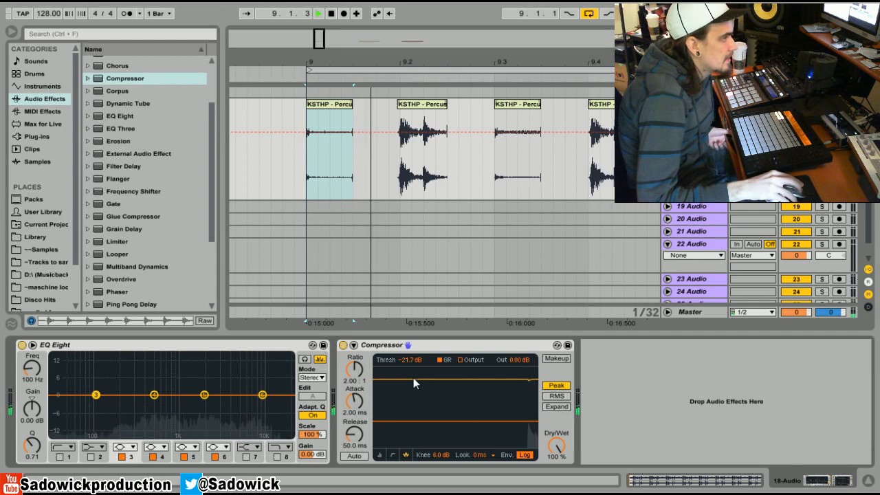
left_click(557, 359)
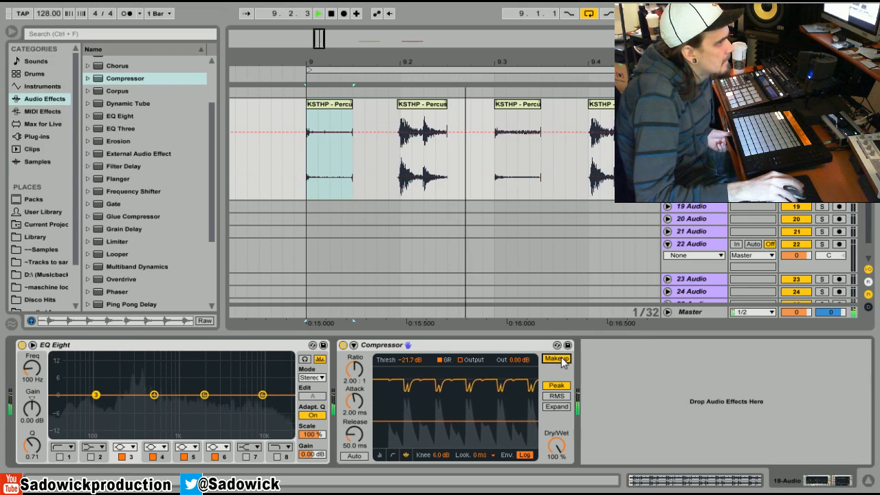
Step: Compare the chopped hits with the Compressor's makeup gain off and on, and with the device bypassed and active
left_click(564, 363)
left_click(562, 360)
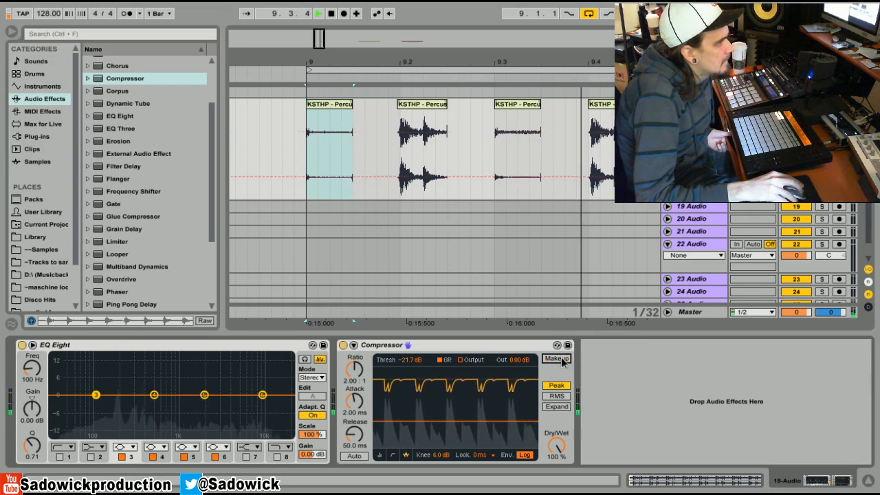
left_click(343, 345)
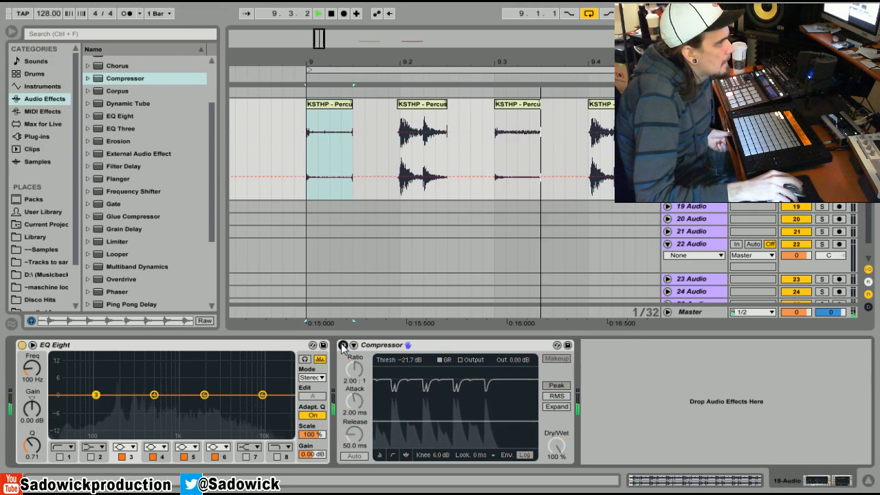
left_click(342, 345)
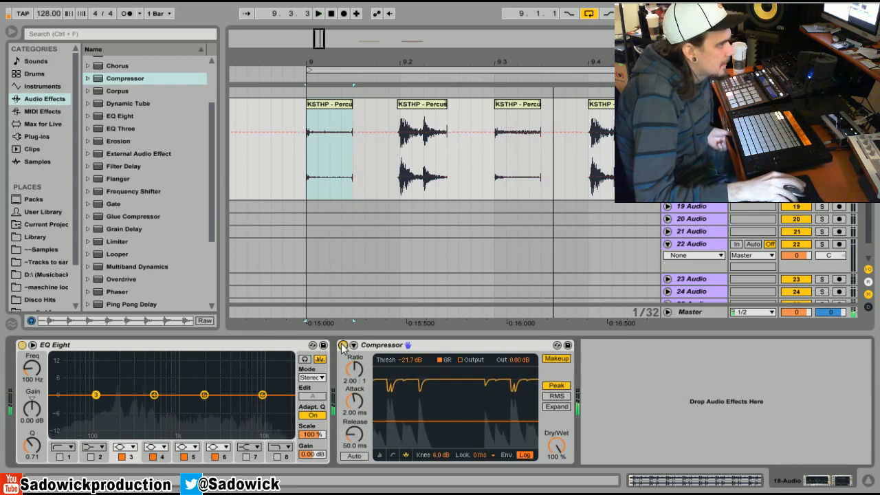
Step: Try an inf : 1 ratio on the Compressor while playing the chopped hits, and reset the ratio to 2.00 : 1
left_click_drag(351, 372, 351, 302)
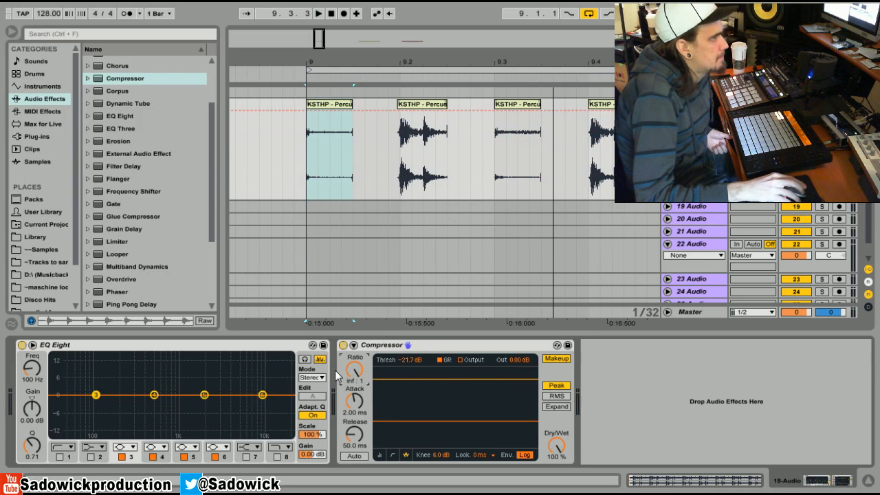
key("space")
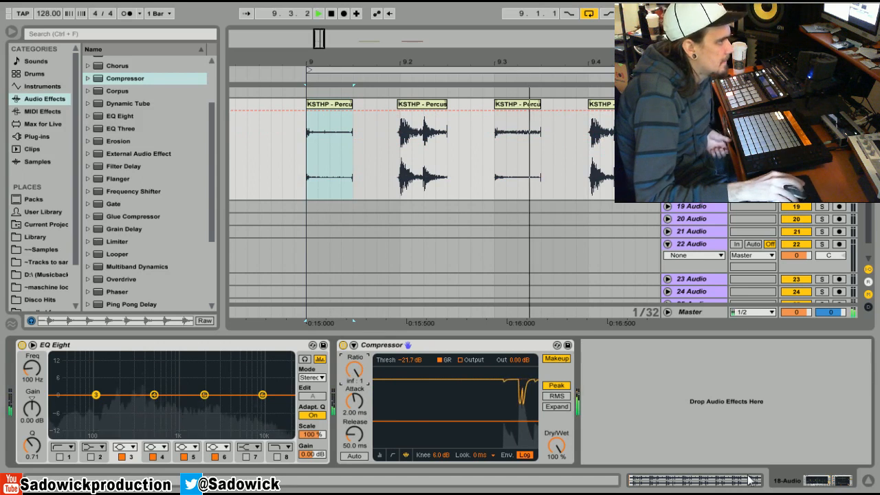
key("space")
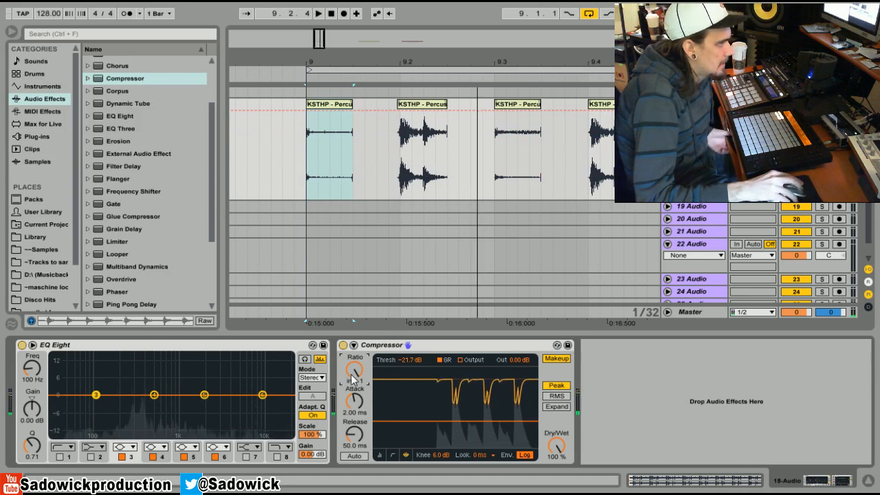
right_click(355, 374)
left_click(386, 409)
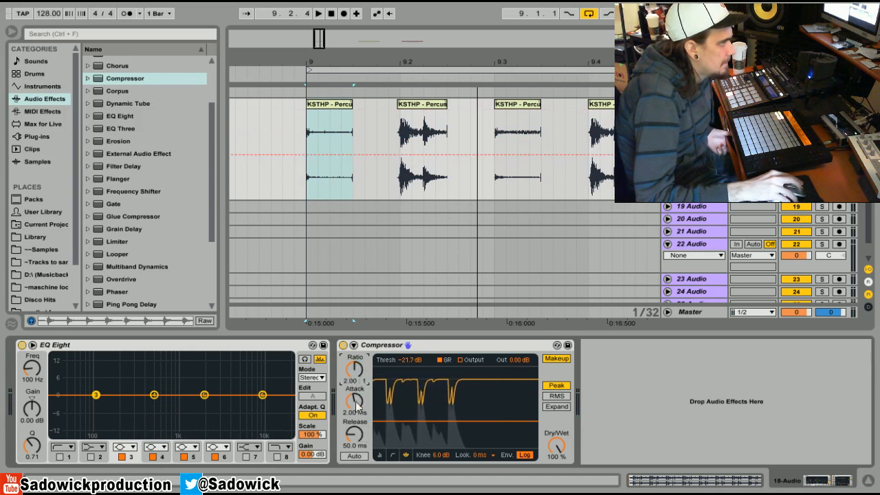
Step: Set the Compressor's attack to 0.01 ms and release to 194 ms, checking the hits with makeup gain off and on
left_click_drag(354, 403, 355, 423)
left_click(355, 436)
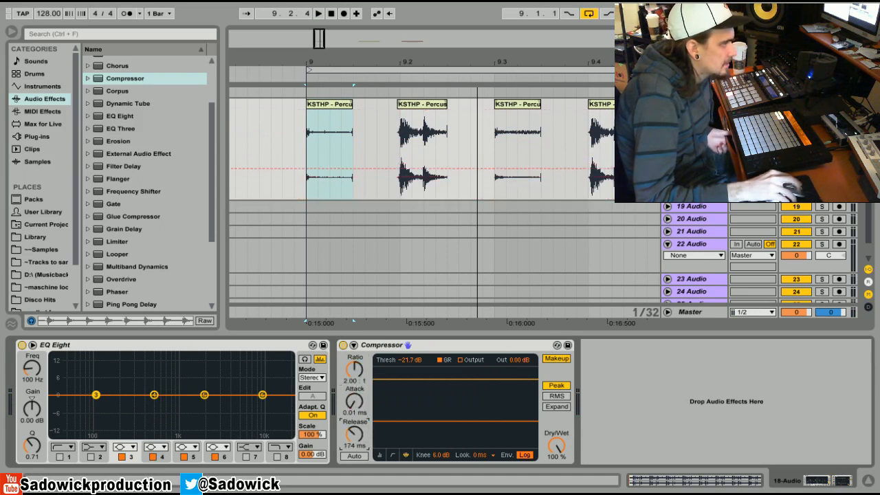
key("space")
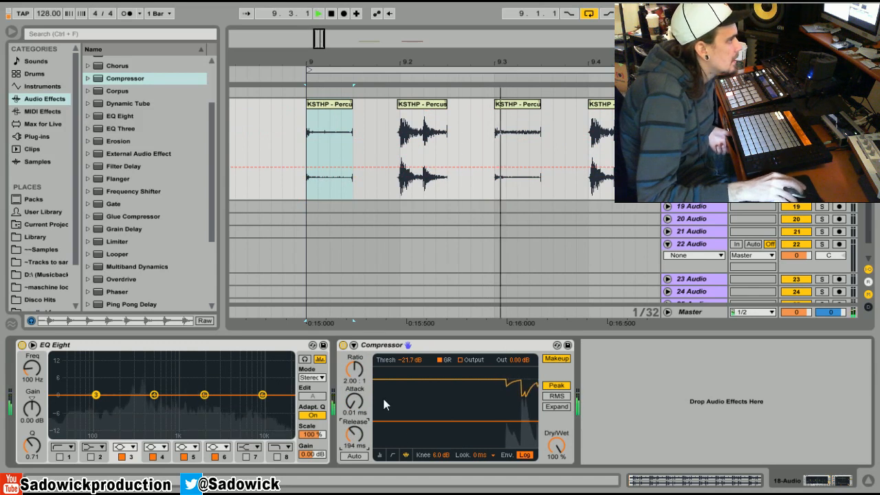
left_click(554, 360)
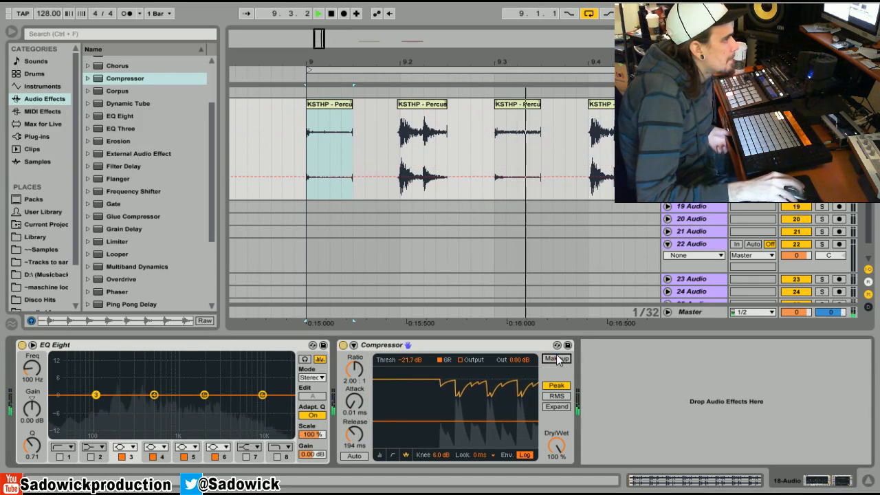
key("space")
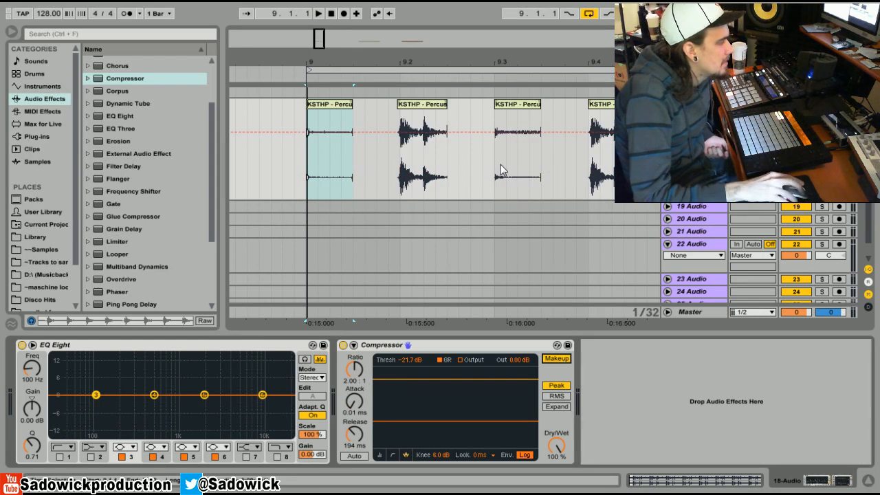
Step: Lower the Compressor's threshold to -35.0 dB and play from the quiet hit at 9.3
left_click_drag(491, 148, 540, 152)
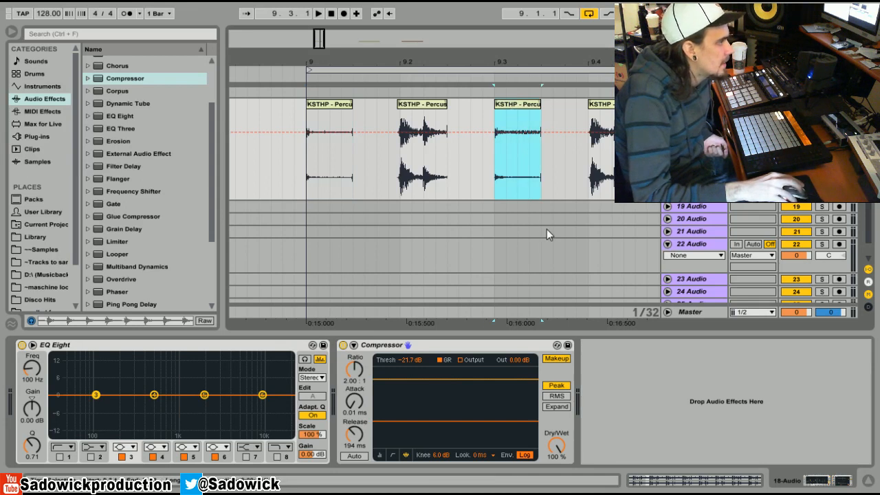
left_click(424, 421)
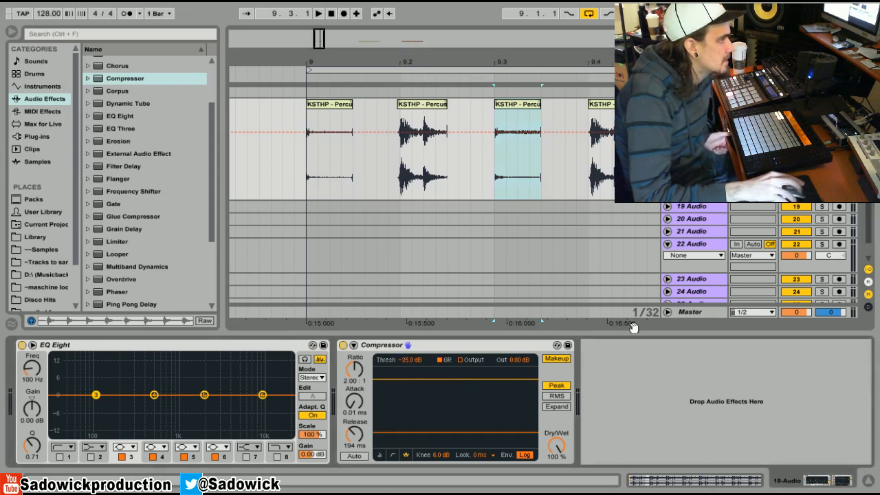
key("space")
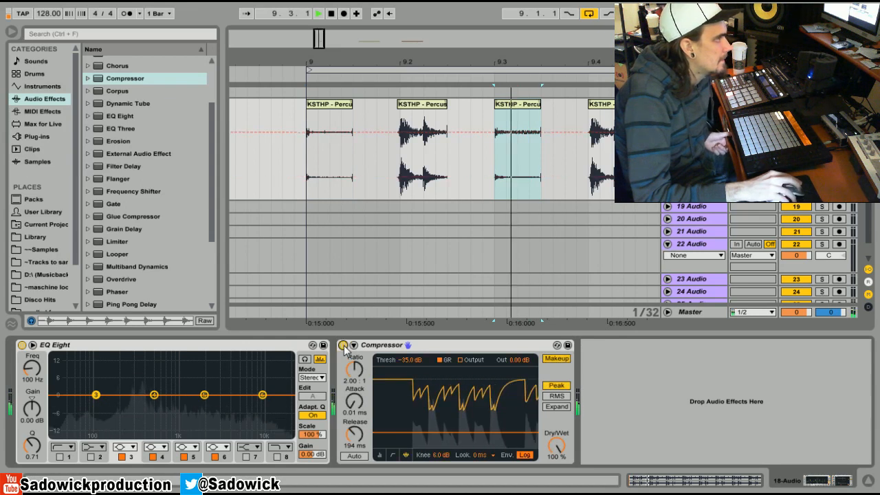
key("space")
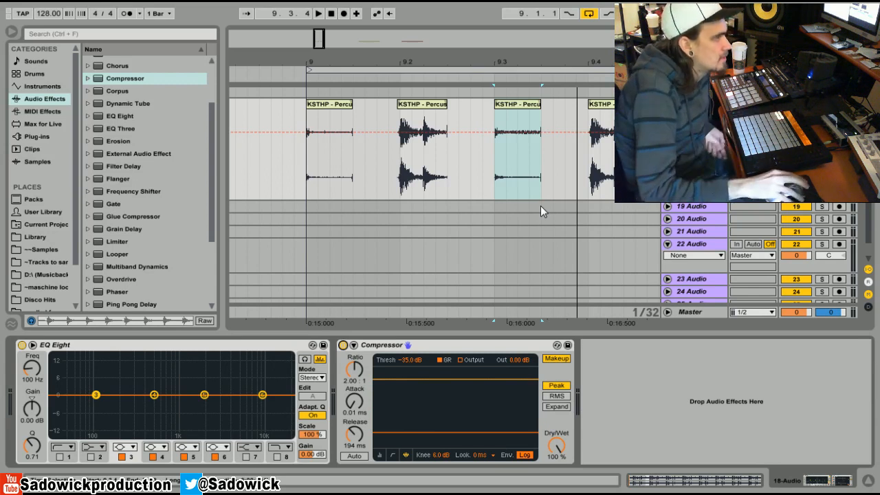
Step: Loop the VTS2 Clocks Kit claps clip that starts at bar 17
left_click_drag(498, 67, 335, 14)
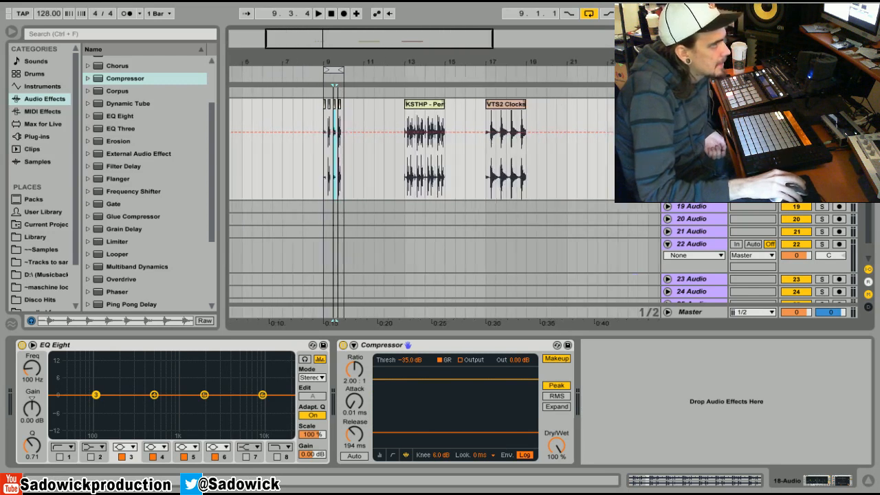
right_click(504, 103)
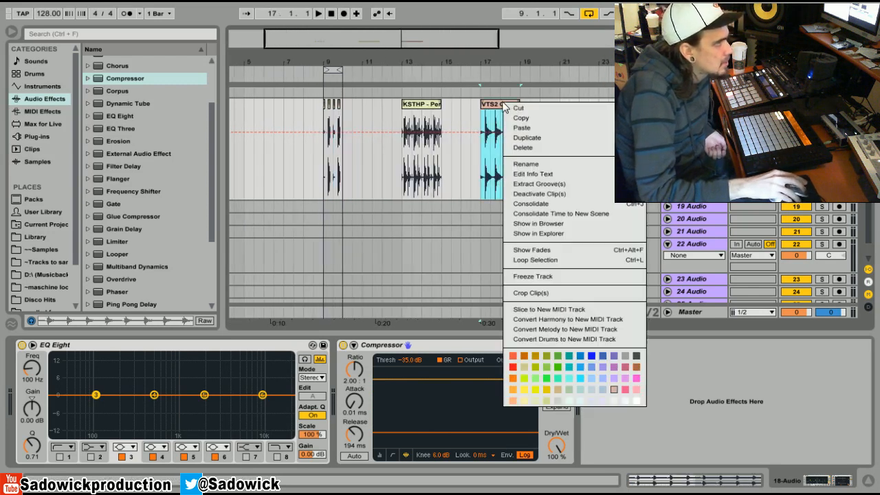
left_click(540, 260)
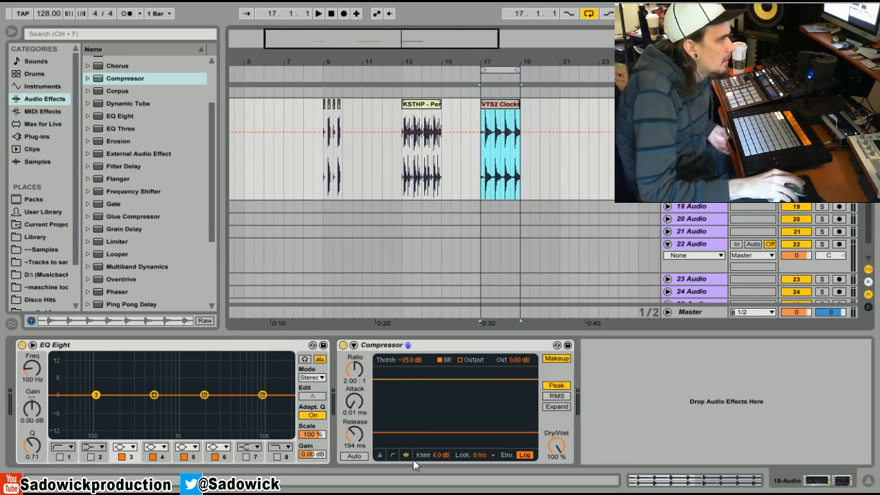
Step: Reset the Compressor's threshold to 0 dB and its attack to 2.00 ms
right_click(420, 432)
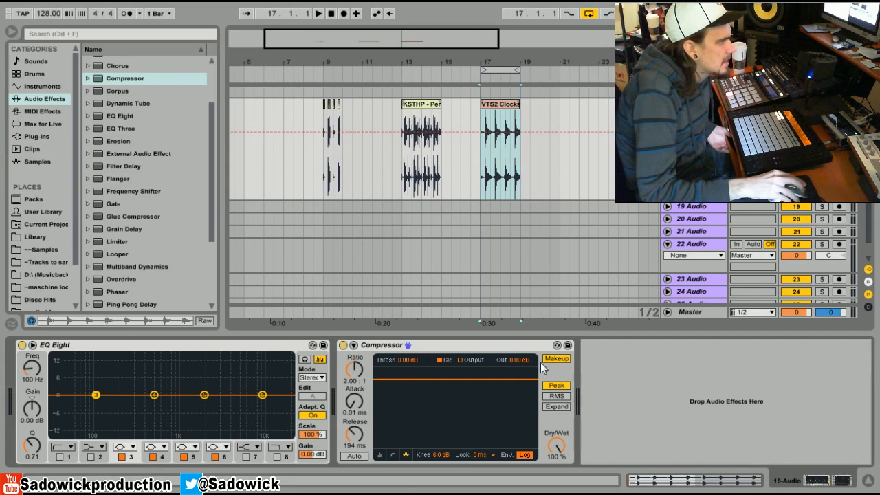
right_click(370, 404)
left_click(388, 435)
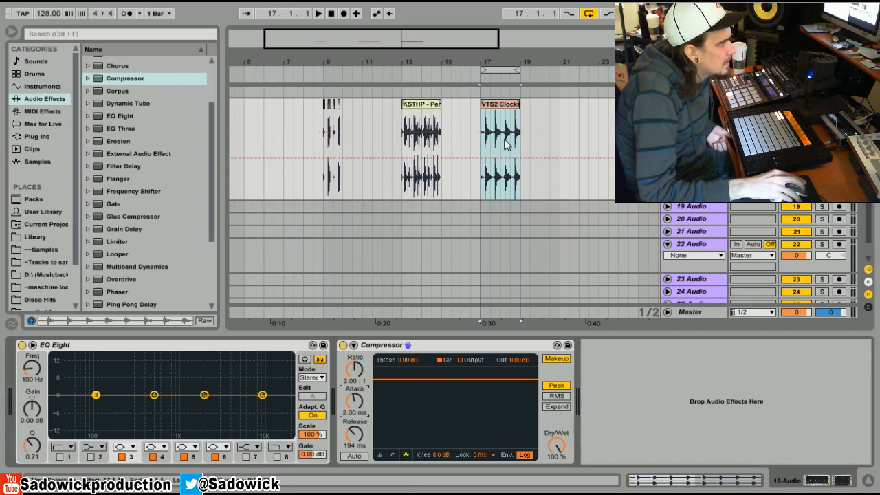
Step: Play the looped claps clip, turn off the Compressor's makeup gain and lower the threshold to -25.5 dB
left_click_drag(505, 60, 479, 109)
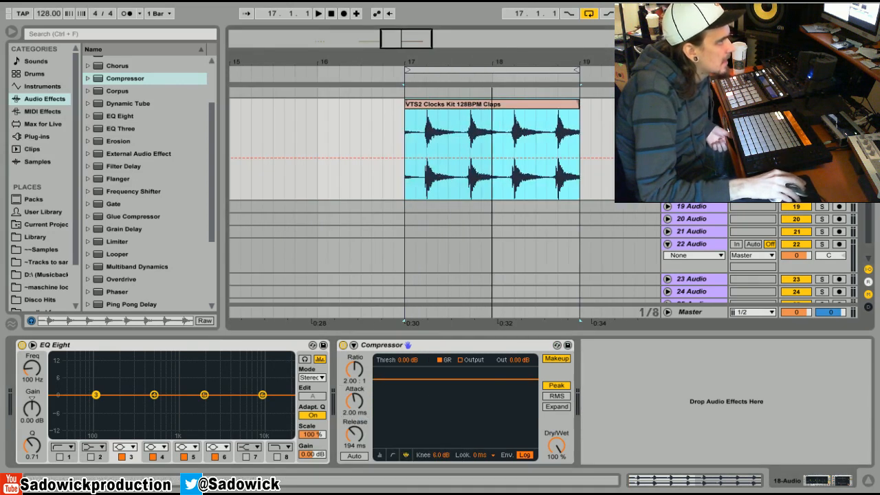
left_click_drag(495, 63, 492, 65)
key("space")
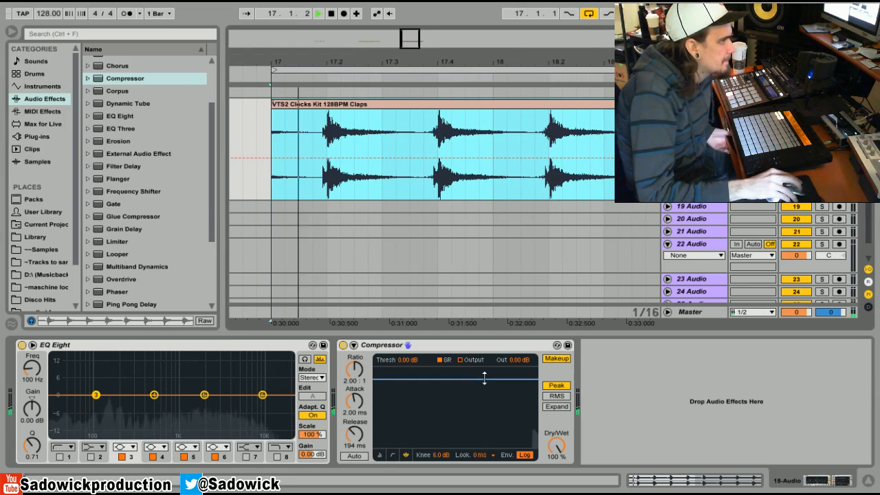
left_click_drag(484, 377, 484, 395)
left_click(553, 360)
key("space")
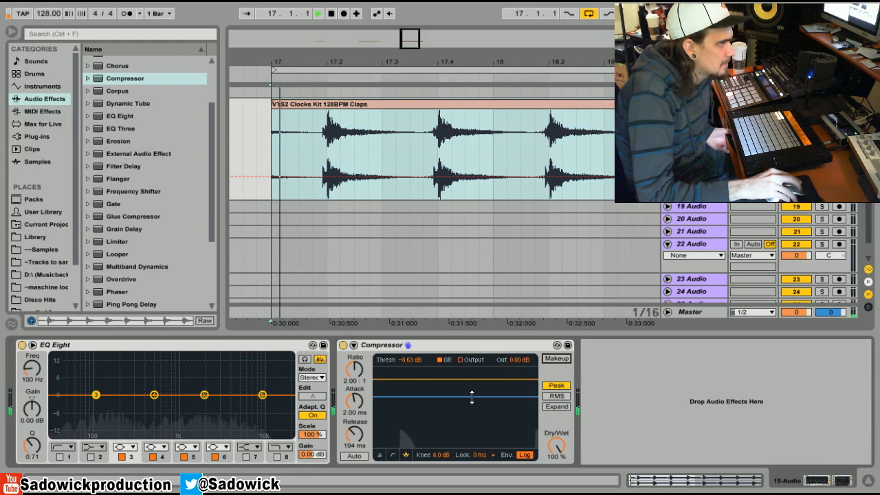
left_click_drag(472, 397, 471, 425)
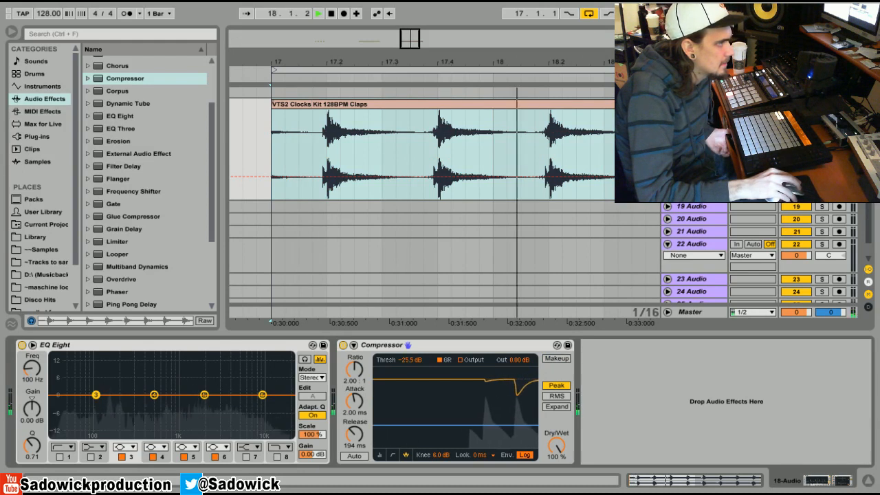
Step: Set the Compressor's attack to 0.01 ms and threshold to -32.1 dB for the claps, with makeup gain turned on
left_click_drag(353, 400, 354, 406)
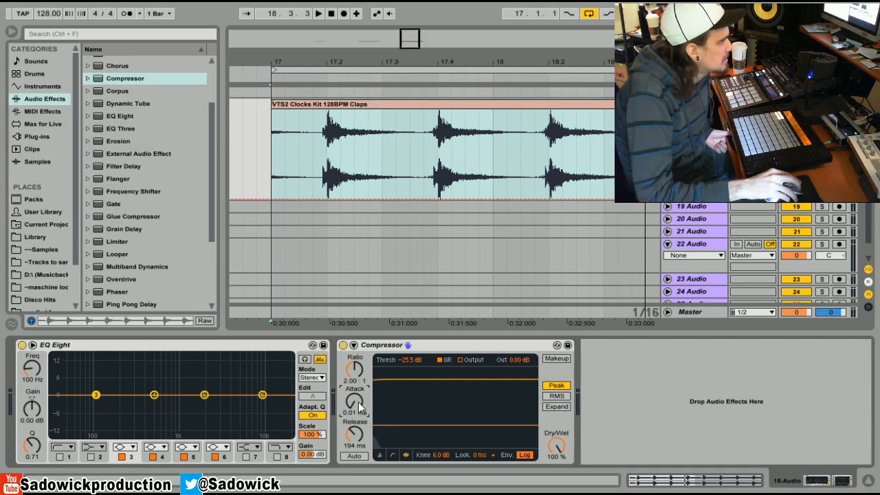
key("space")
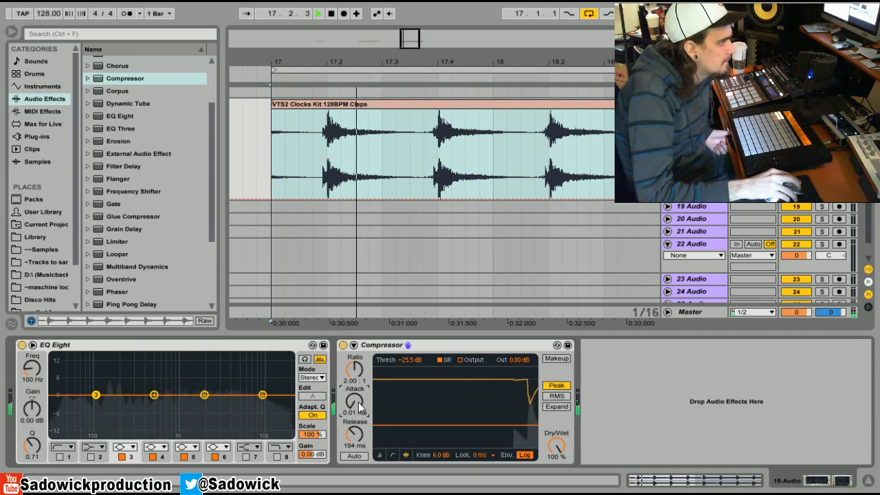
left_click_drag(494, 424, 494, 431)
key("space")
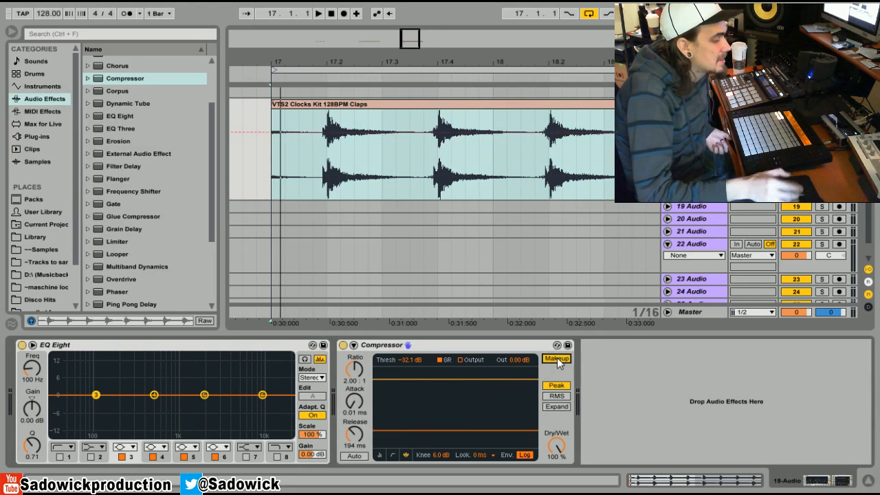
Step: Lower the Compressor's threshold to -45.1 dB and raise its release to 560 ms while the claps play
key("space")
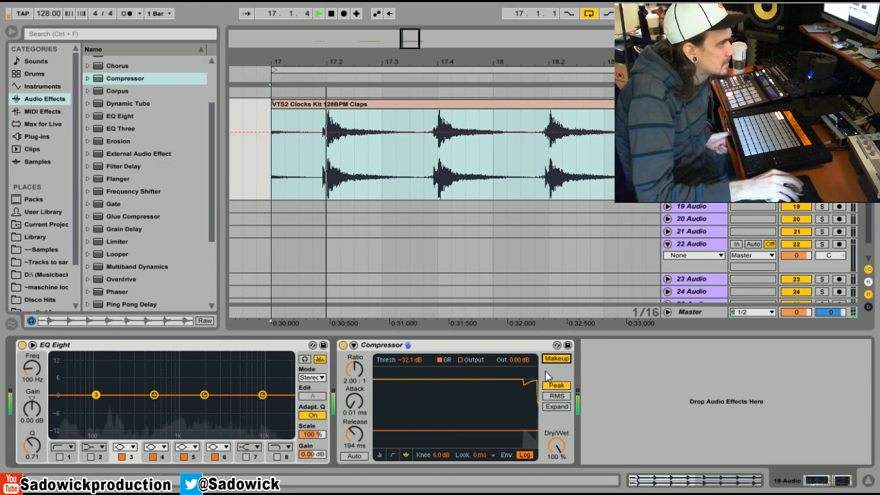
left_click_drag(416, 432, 416, 439)
left_click_drag(354, 433, 354, 420)
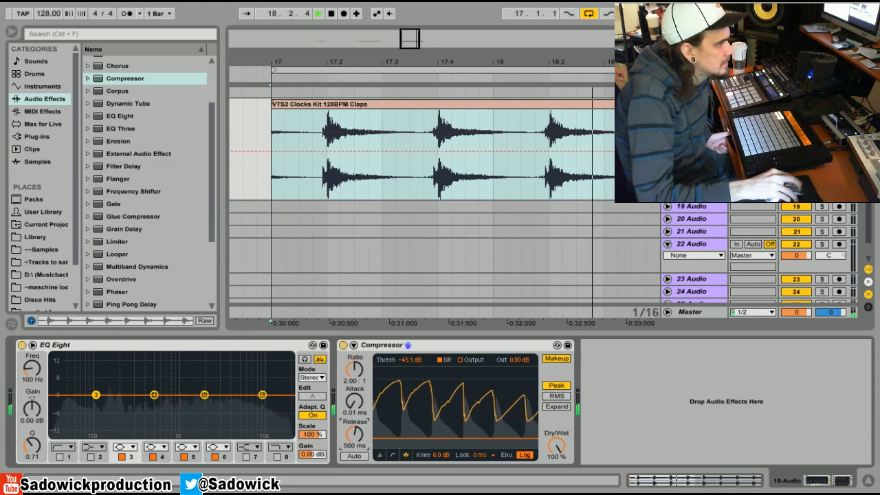
Step: Compare the claps with the Compressor bypassed and active, and stop playback
left_click(343, 345)
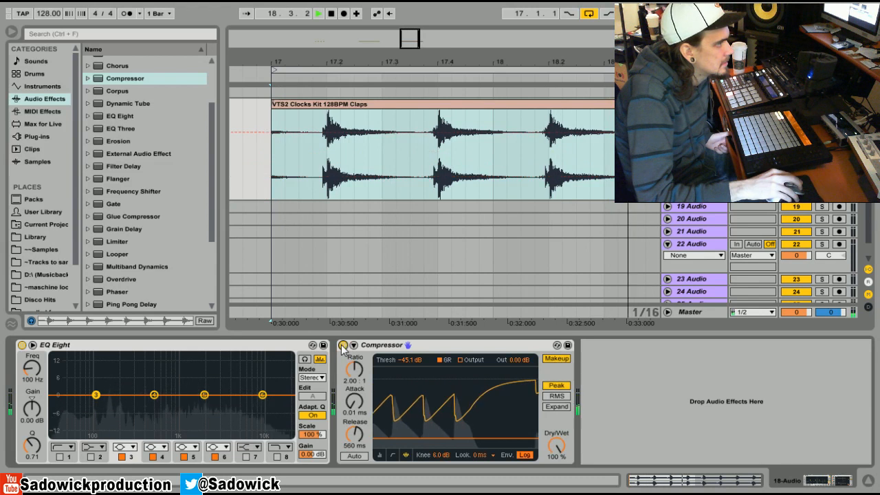
left_click(343, 345)
key("space")
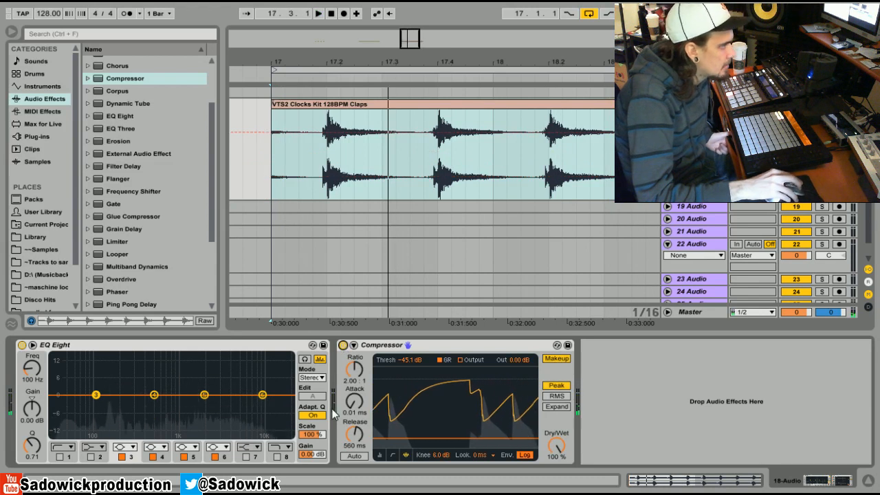
Step: Fine-tune the Compressor's attack to 0.19 ms while playing back the claps loop
left_click_drag(356, 408, 356, 387)
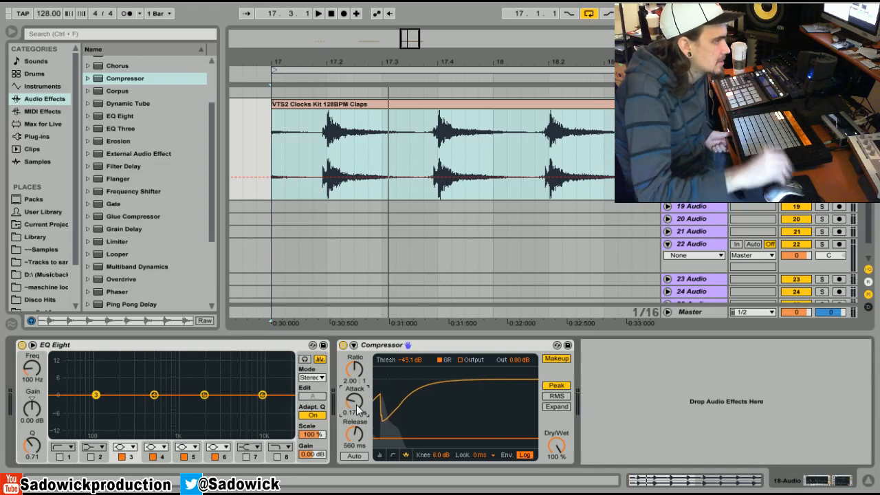
key("space")
mouse_move(354, 402)
left_mouse_down()
mouse_move(354, 370)
mouse_move(354, 403)
left_mouse_up()
key("space")
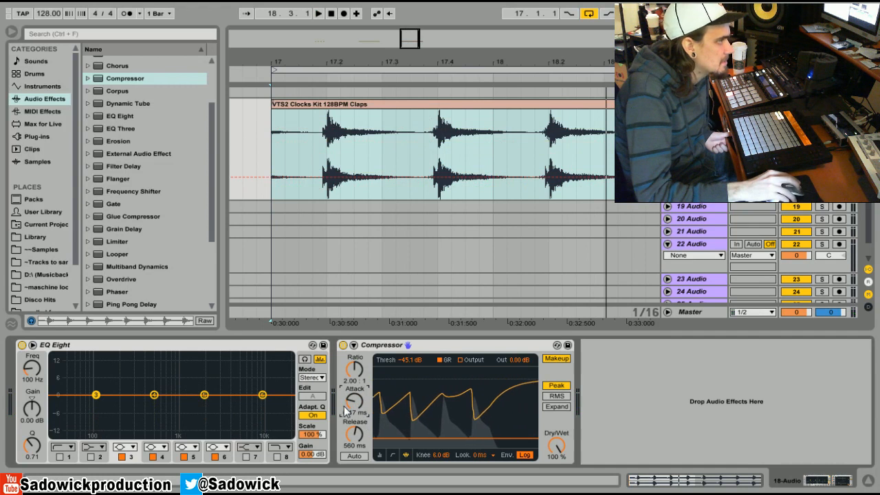
key("space")
left_click_drag(354, 403, 354, 401)
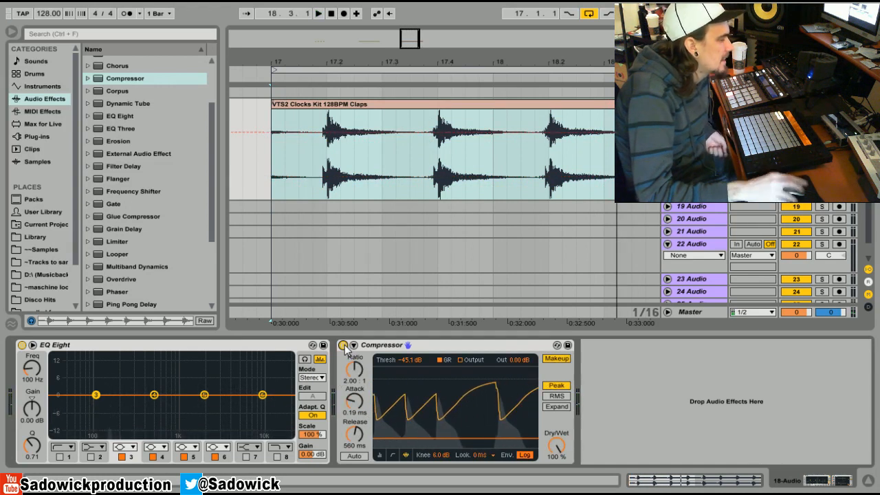
key("space")
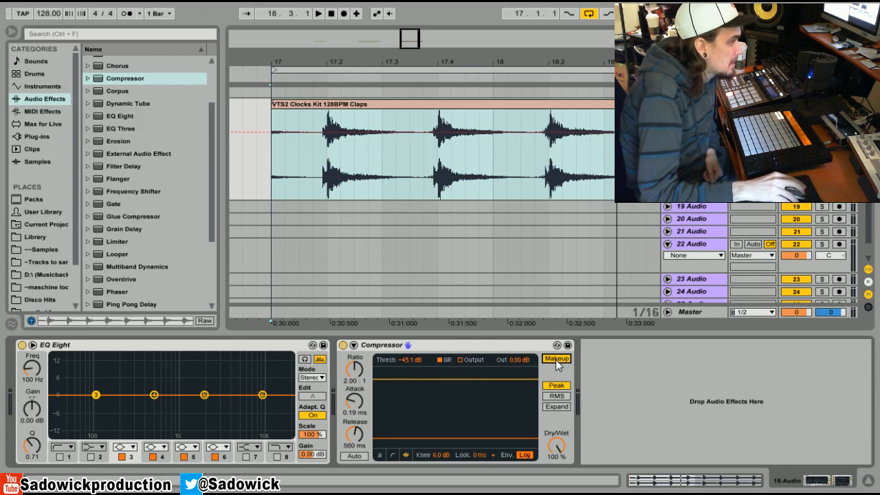
Step: Raise the Compressor's threshold to -16.4 dB and audition the claps without makeup gain before turning makeup back on
left_click_drag(473, 438, 479, 411)
key("space")
key("space")
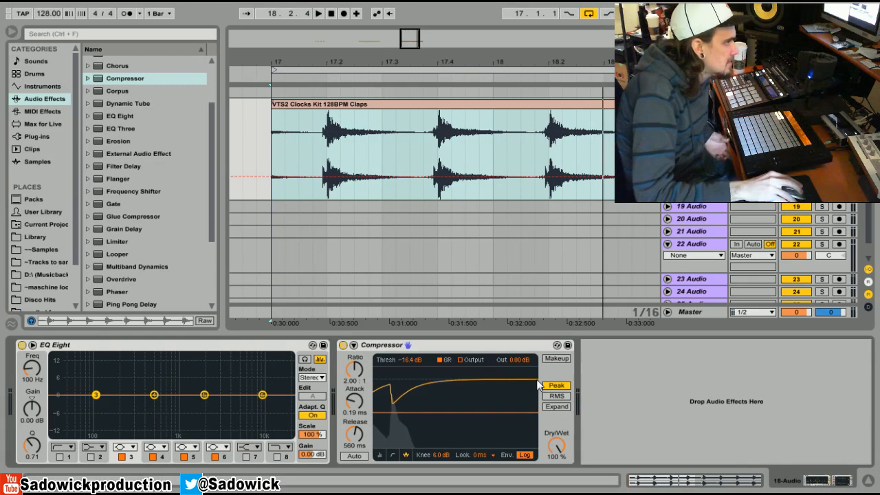
left_click(555, 359)
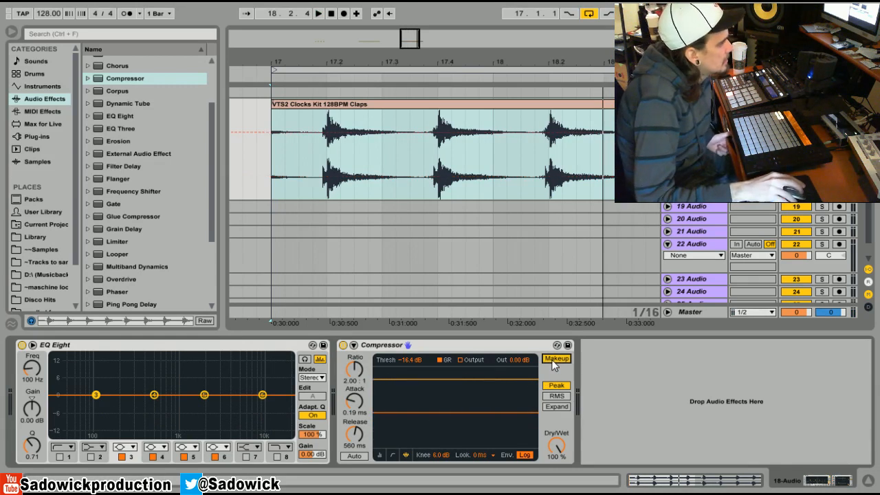
Step: Try a Compressor ratio of 1.56 during claps playback, and return the ratio to its default once playback is stopped
key("space")
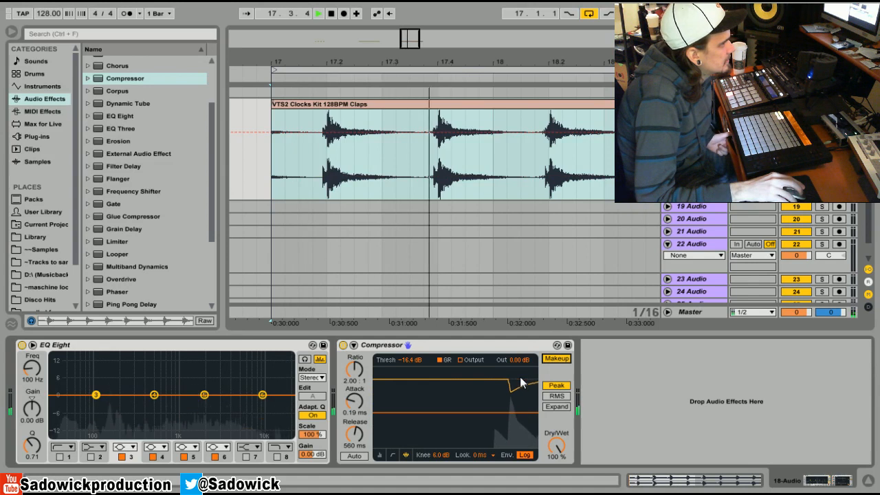
mouse_move(365, 370)
left_mouse_down()
mouse_move(365, 323)
mouse_move(365, 382)
left_mouse_up()
key("space")
right_click(358, 366)
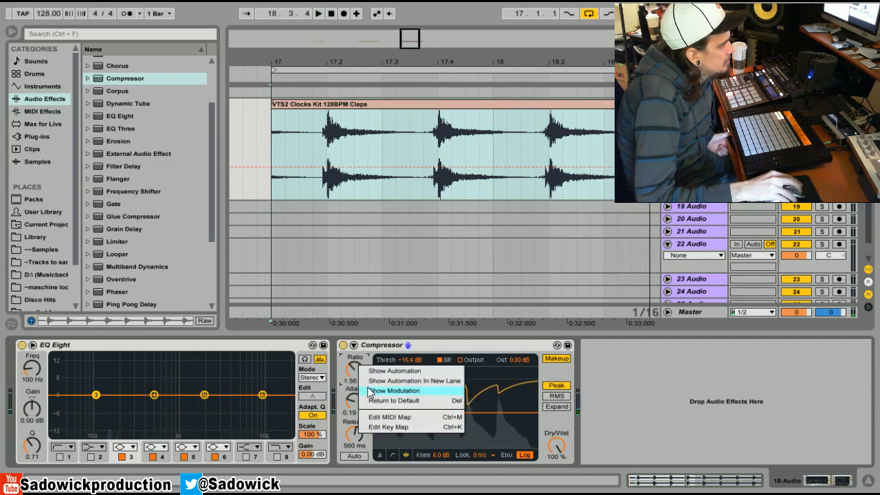
left_click(385, 400)
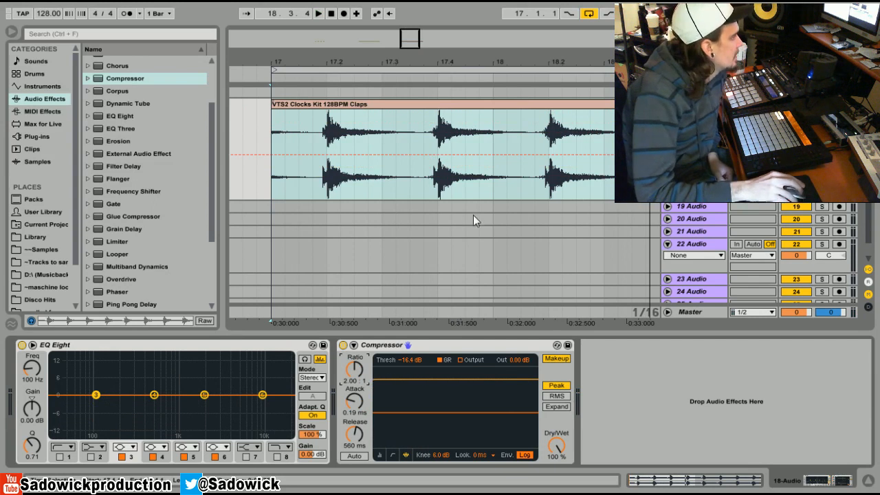
Step: Select the claps clip in the arrangement
left_click(395, 103)
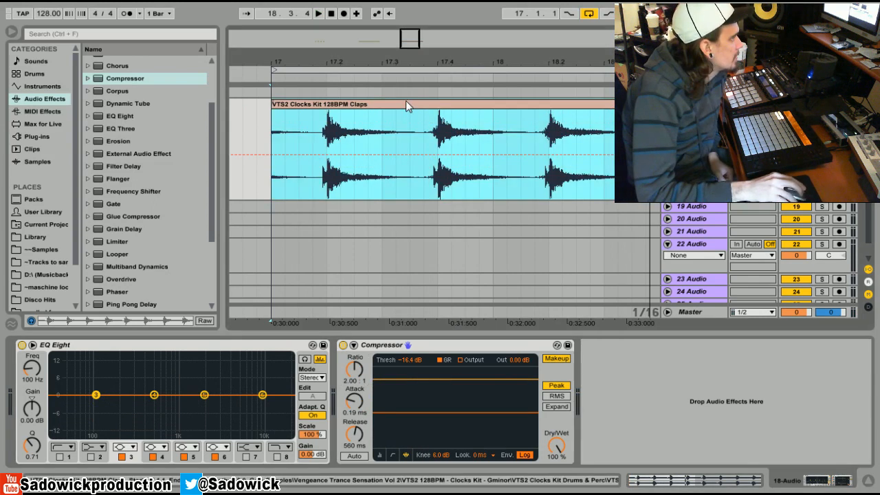